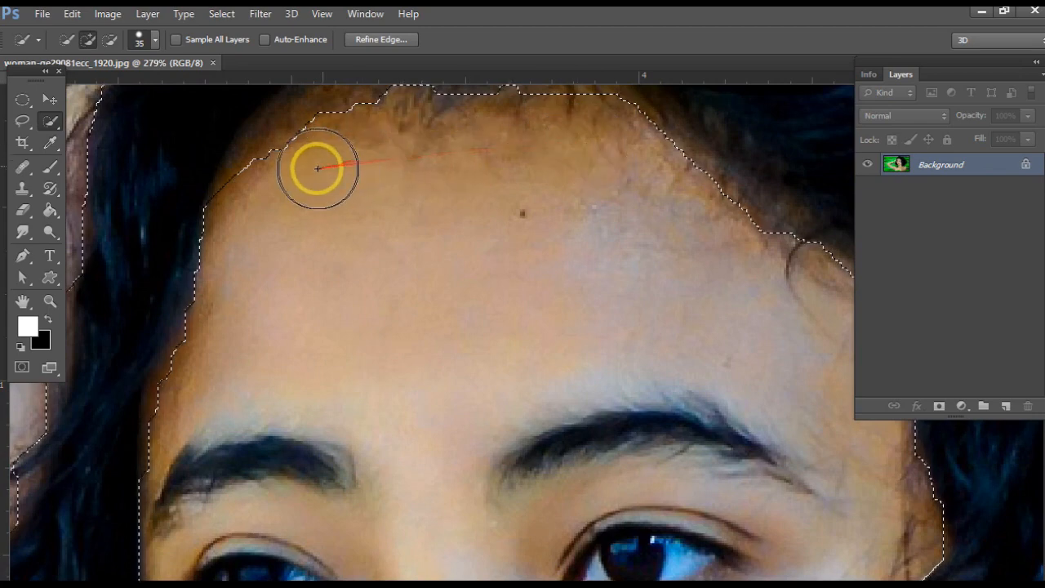
- Fill the skin selection with white on a new layer above the background, and clear the selection
scroll(511, 280, "down", 3)
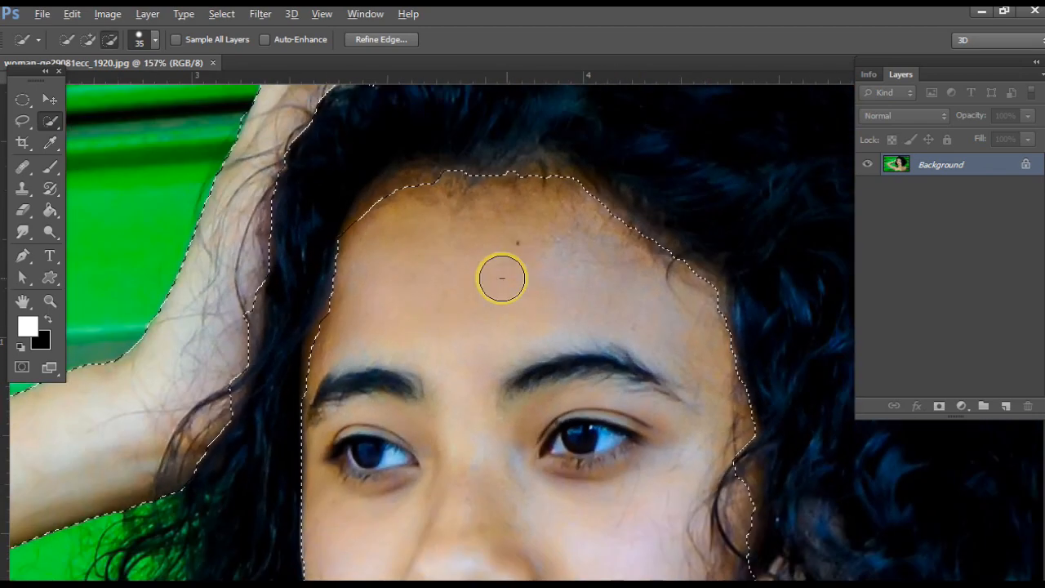
left_click_drag(506, 342, 603, 359)
scroll(640, 342, "down", 3)
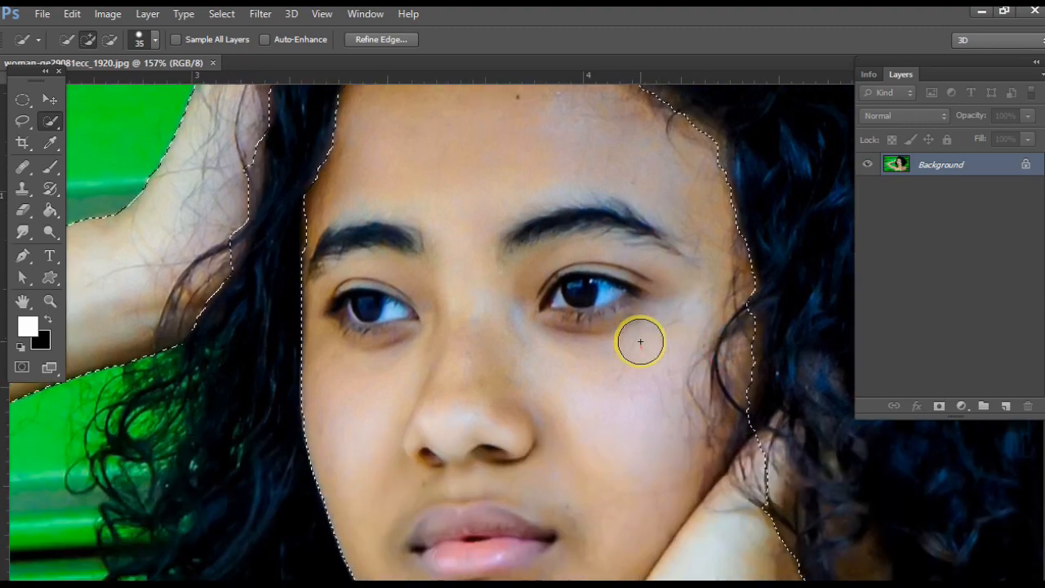
scroll(699, 427, "down", 4)
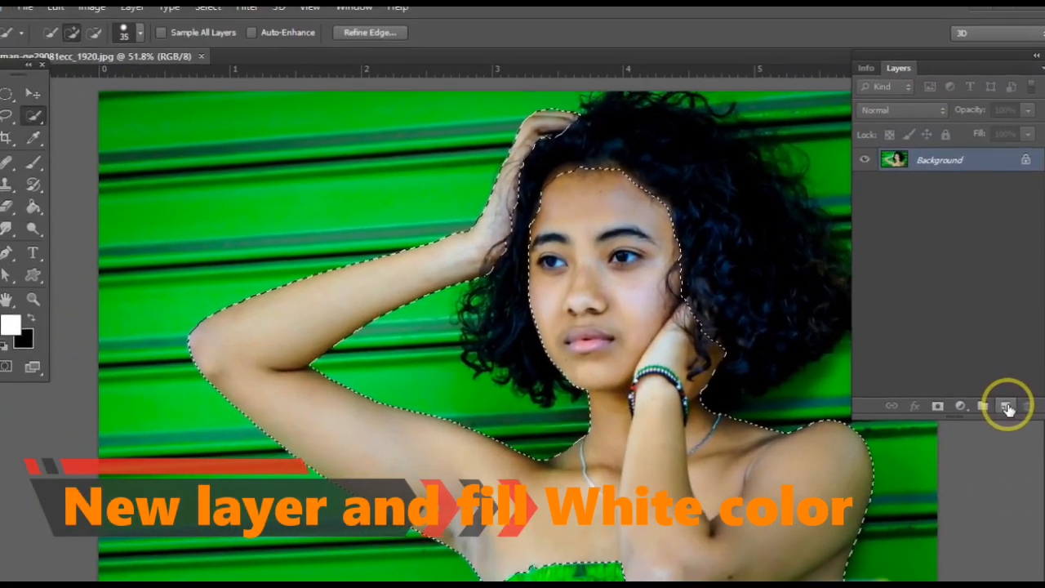
left_click(988, 389)
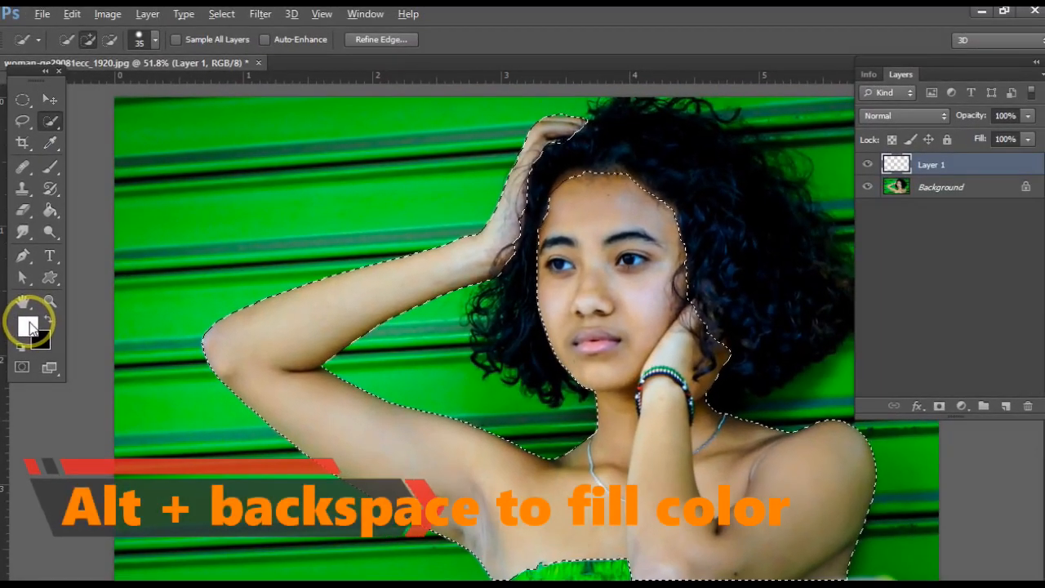
key("alt+BackSpace")
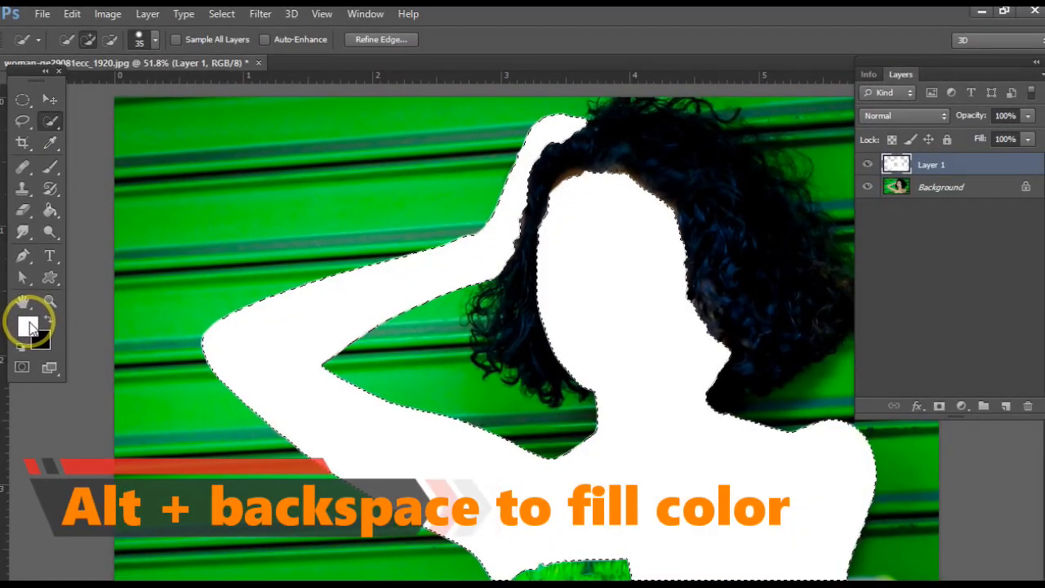
left_click(221, 14)
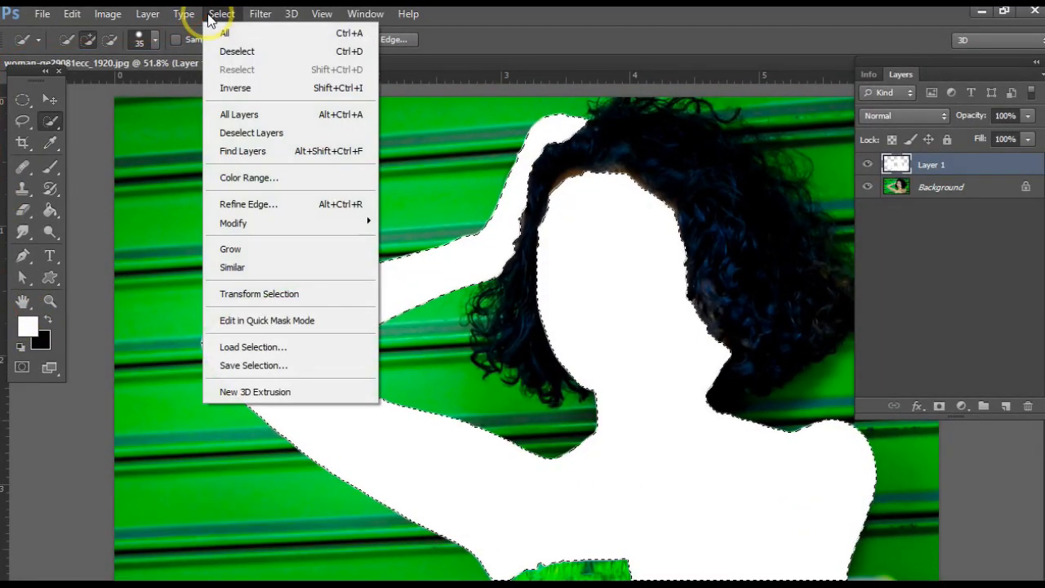
left_click(235, 51)
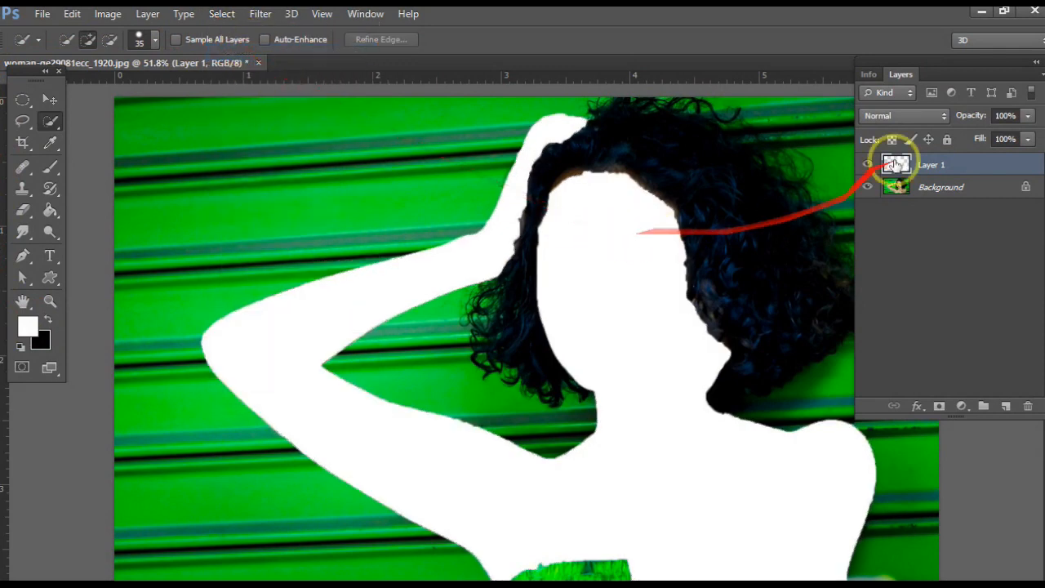
- Set the white skin layer's blend mode to Soft Light and add a layer mask to it
left_click(945, 115)
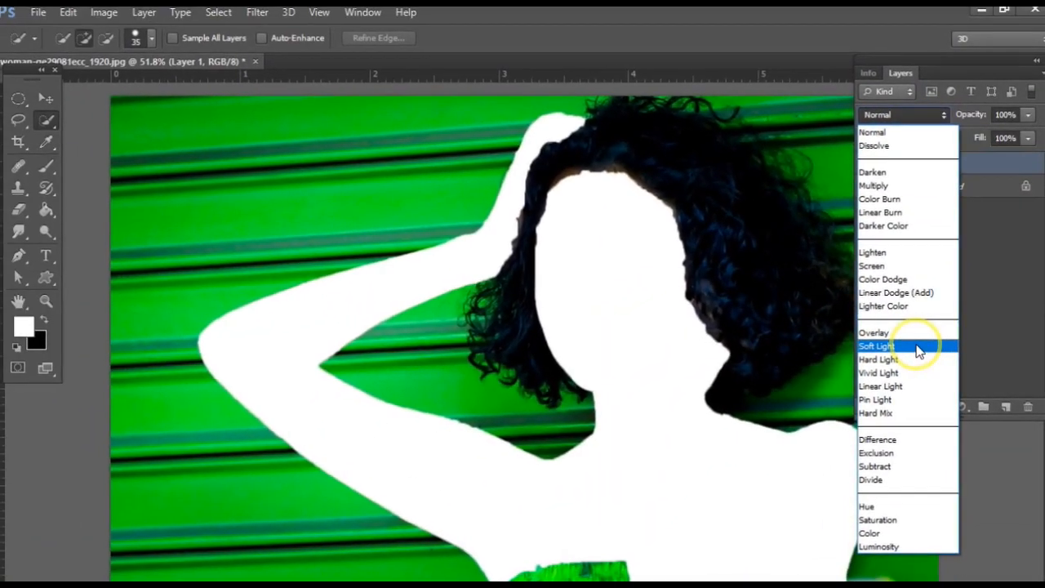
left_click(919, 349)
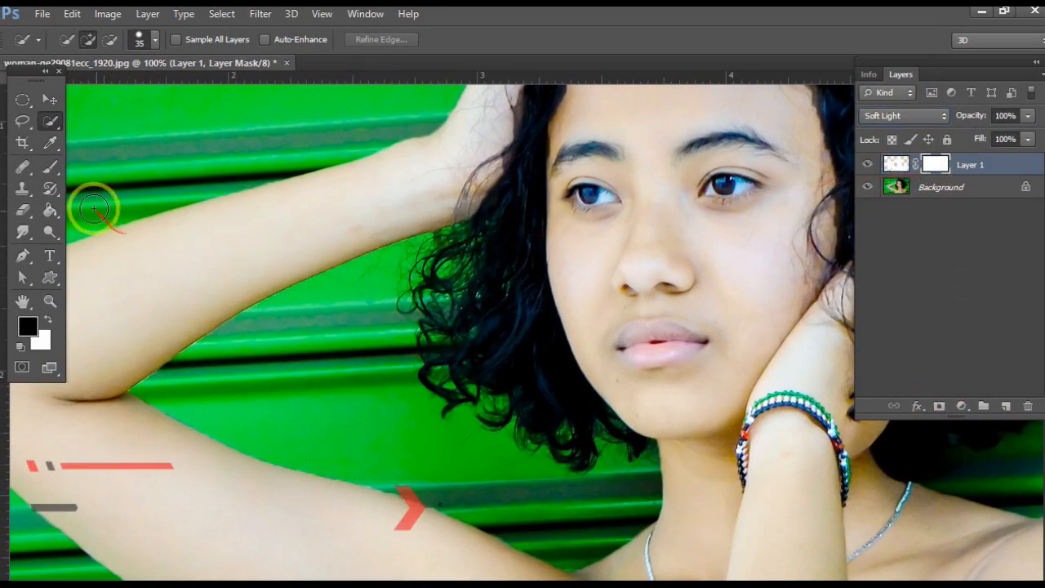
- Paint the skin layer's mask black over the woman's left eye and eyebrow with the Brush tool at size 25
left_click(50, 164)
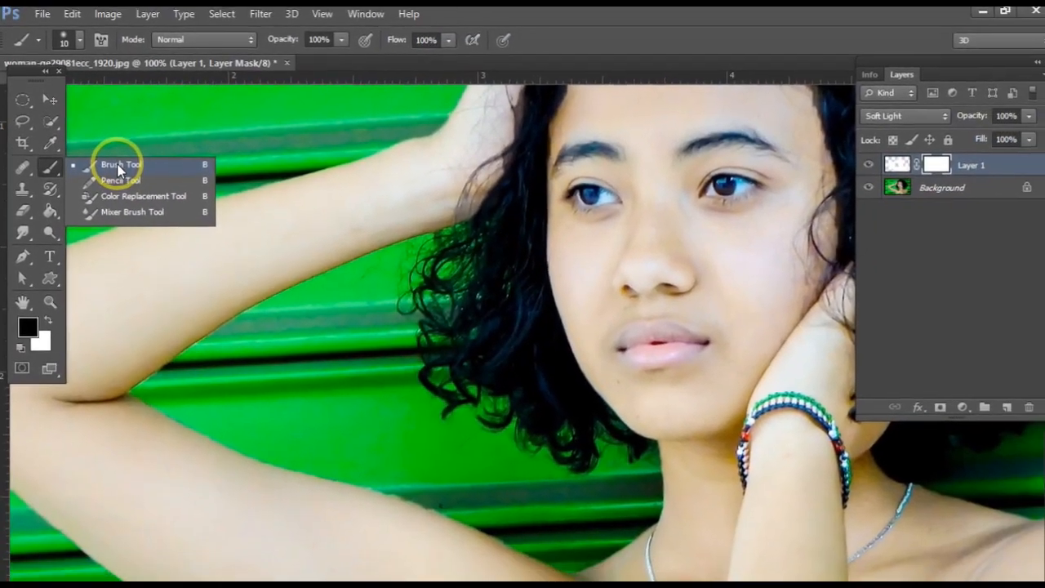
left_click(466, 301)
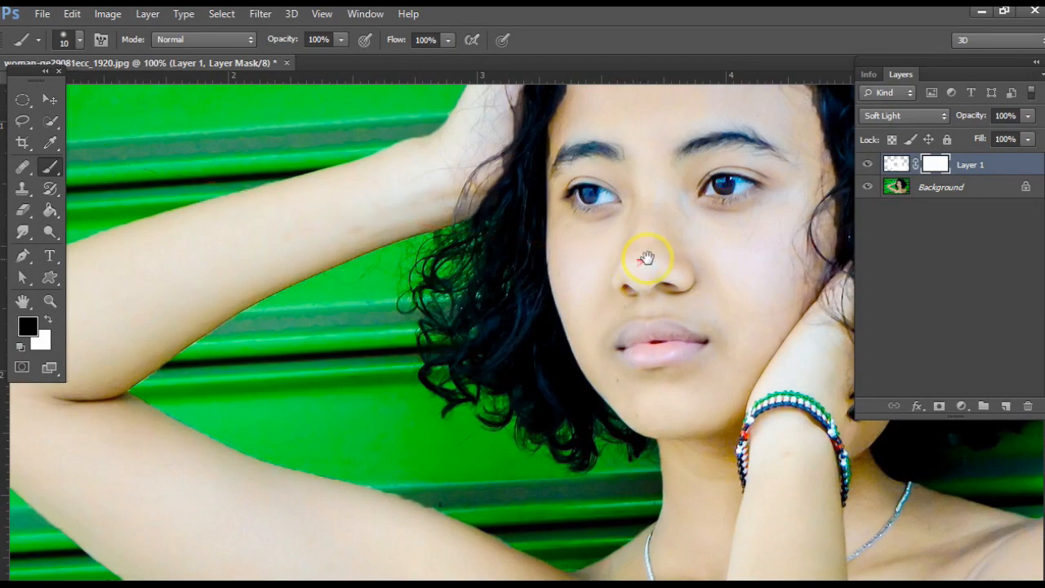
scroll(644, 252, "up", 5)
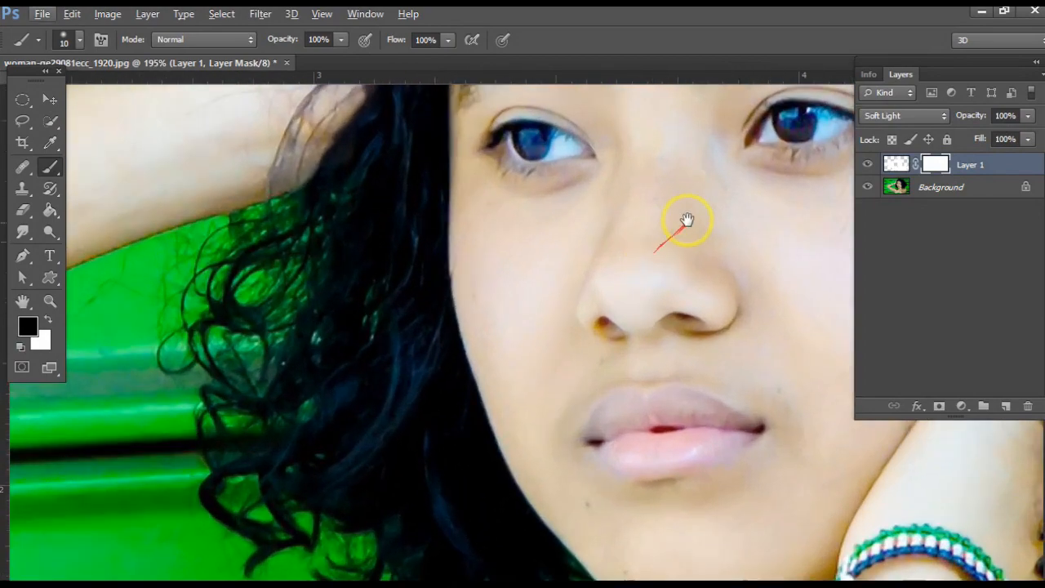
left_click_drag(687, 219, 551, 364)
scroll(622, 338, "up", 4)
left_click_drag(608, 345, 490, 355)
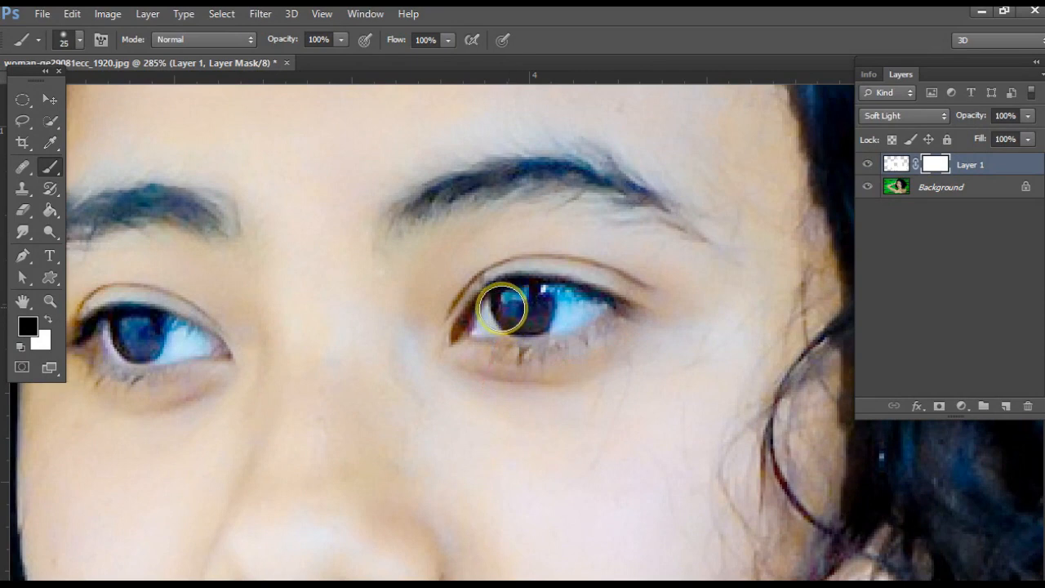
mouse_move(491, 315)
left_mouse_down()
mouse_move(593, 303)
mouse_move(565, 287)
mouse_move(503, 288)
mouse_move(476, 319)
mouse_move(559, 323)
mouse_move(594, 309)
left_mouse_up()
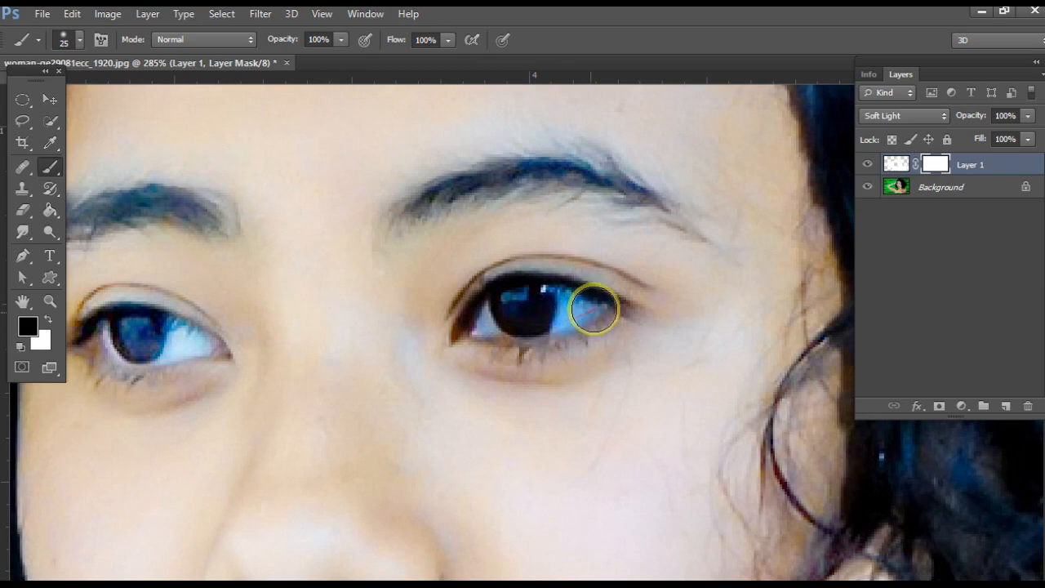
mouse_move(420, 212)
left_mouse_down()
mouse_move(452, 187)
mouse_move(560, 171)
mouse_move(621, 184)
mouse_move(681, 218)
mouse_move(520, 172)
left_mouse_up()
- Paint the skin layer's mask black over the woman's right eyebrow and eye with the same brush
left_click_drag(325, 252, 526, 240)
mouse_move(426, 213)
left_mouse_down()
mouse_move(396, 203)
mouse_move(275, 210)
mouse_move(245, 239)
left_mouse_up()
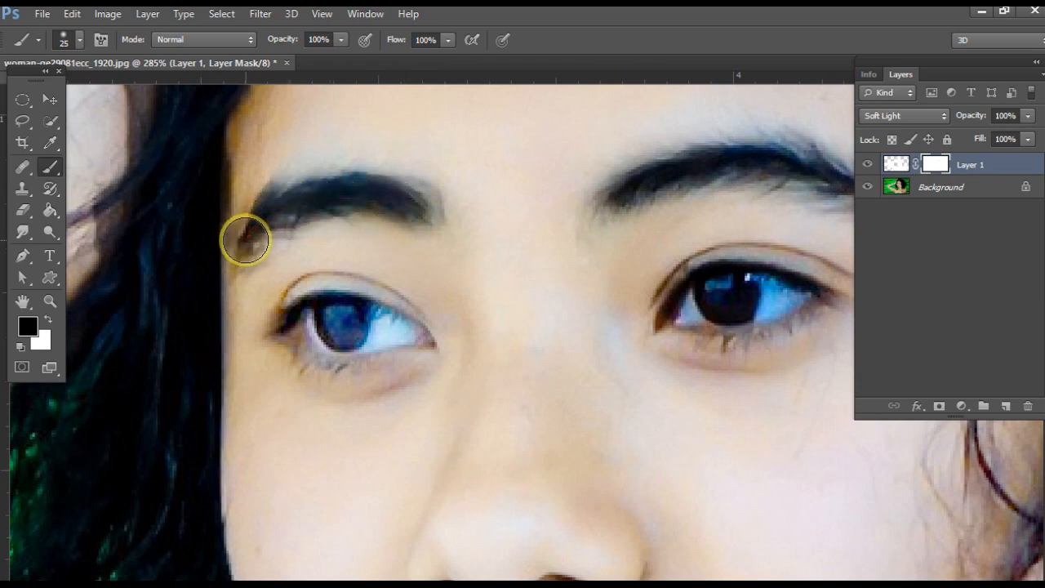
mouse_move(303, 305)
left_mouse_down()
mouse_move(377, 318)
mouse_move(396, 326)
mouse_move(320, 331)
mouse_move(411, 334)
mouse_move(299, 324)
mouse_move(354, 344)
mouse_move(409, 341)
left_mouse_up()
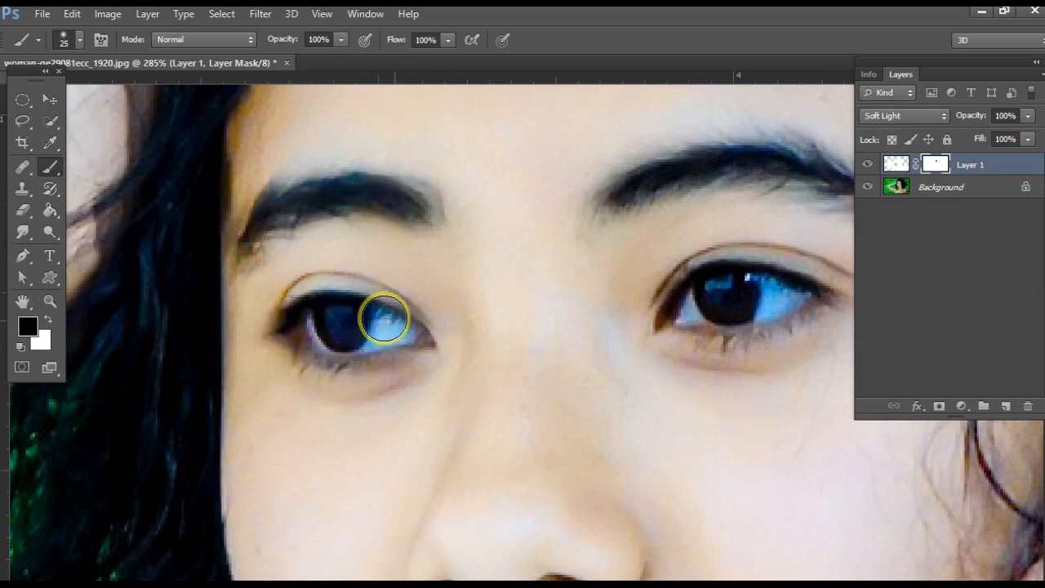
- Outline both lips as a closed selection with the Lasso tool
left_click_drag(492, 367, 506, 323)
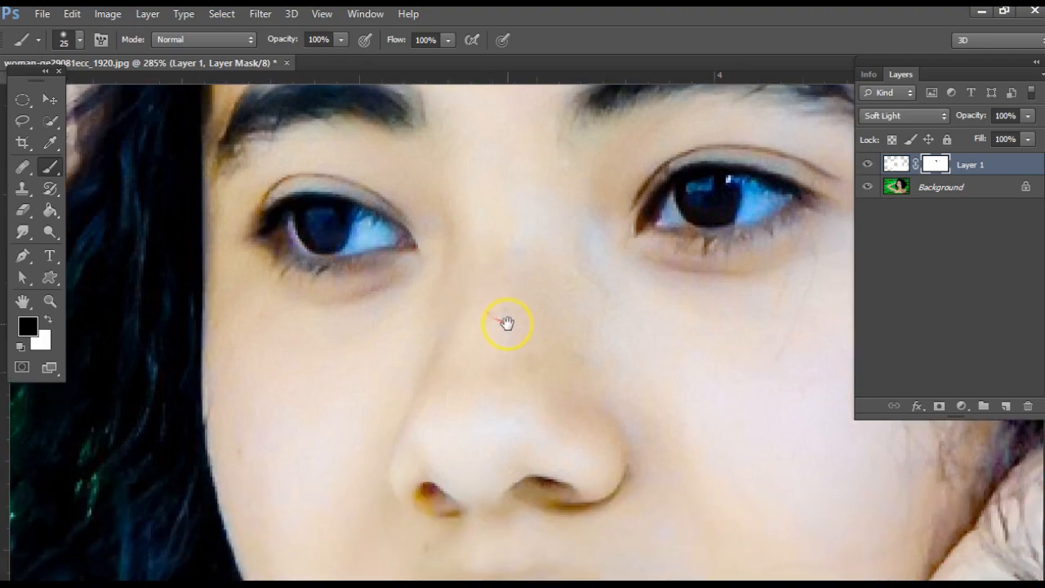
scroll(505, 325, "down", 10)
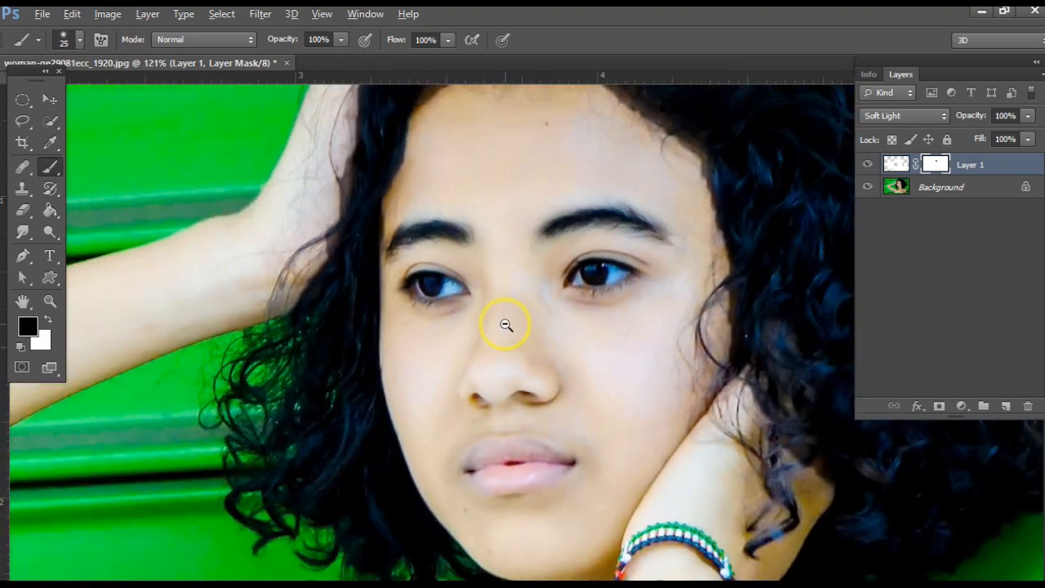
scroll(506, 325, "down", 3)
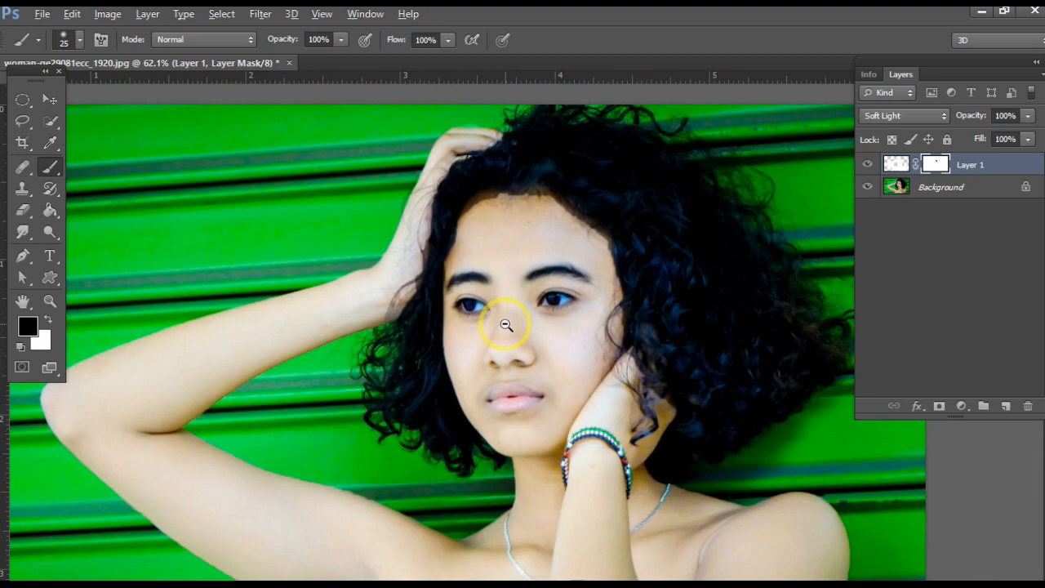
scroll(506, 325, "down", 2)
scroll(558, 345, "up", 6)
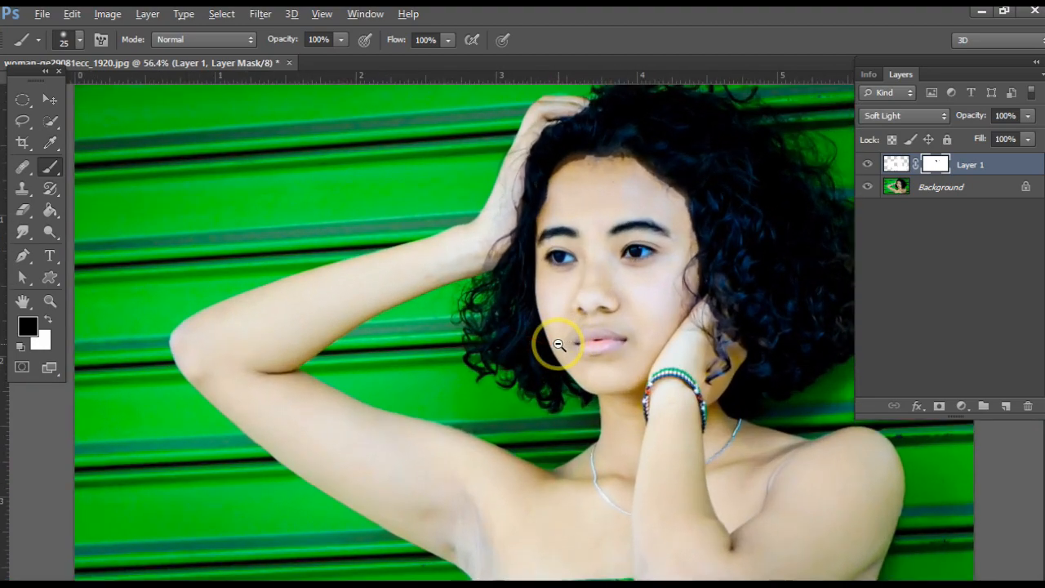
scroll(558, 345, "up", 6)
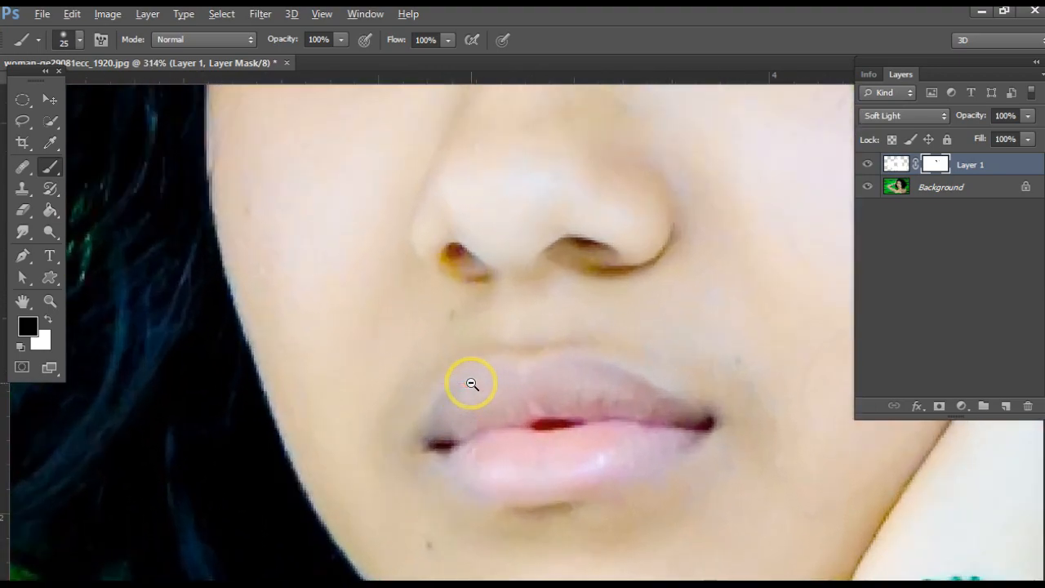
left_click_drag(472, 384, 381, 355)
left_click(21, 122)
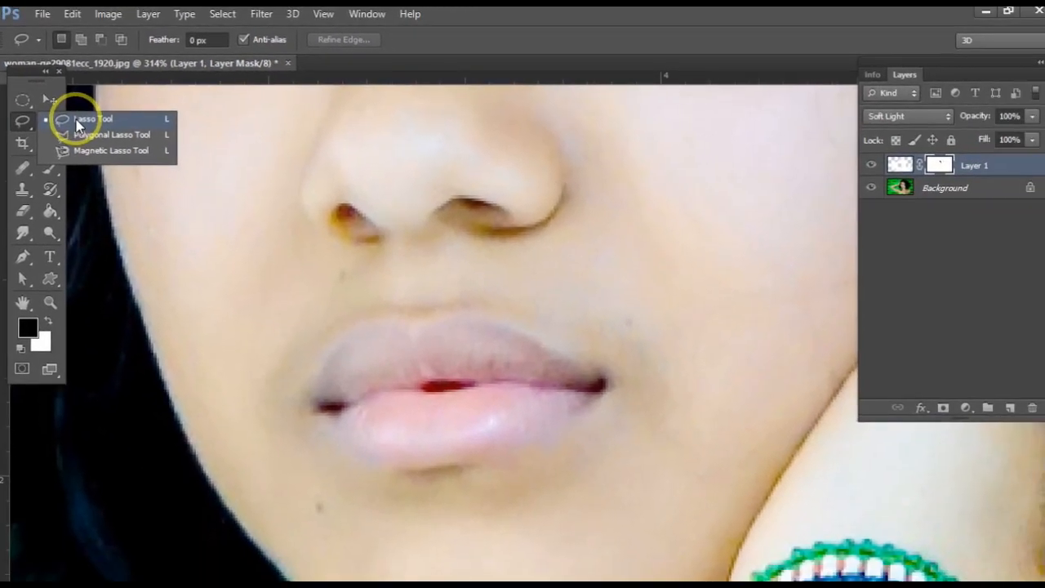
left_click(78, 124)
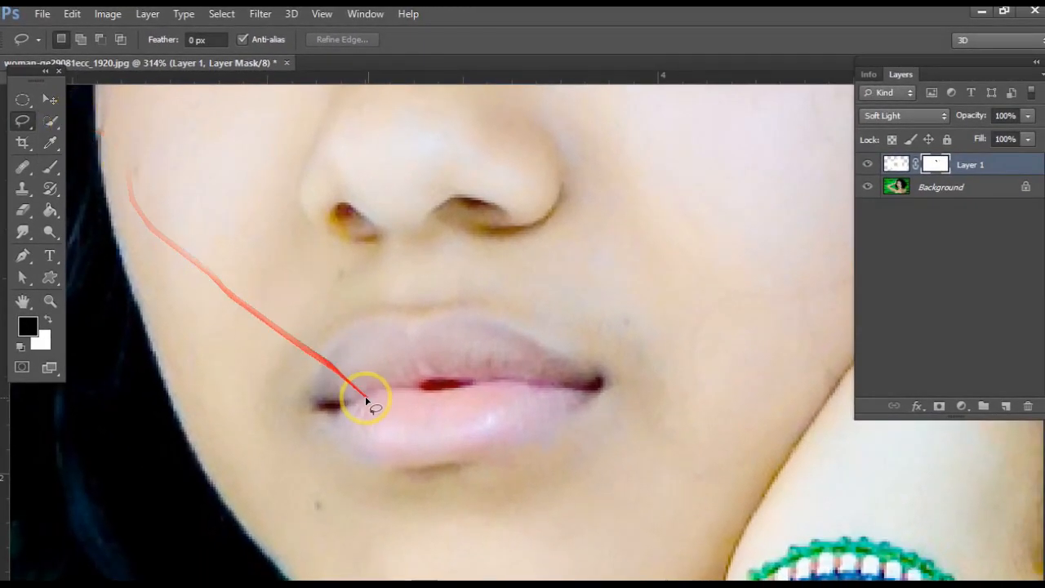
scroll(328, 386, "up", 3)
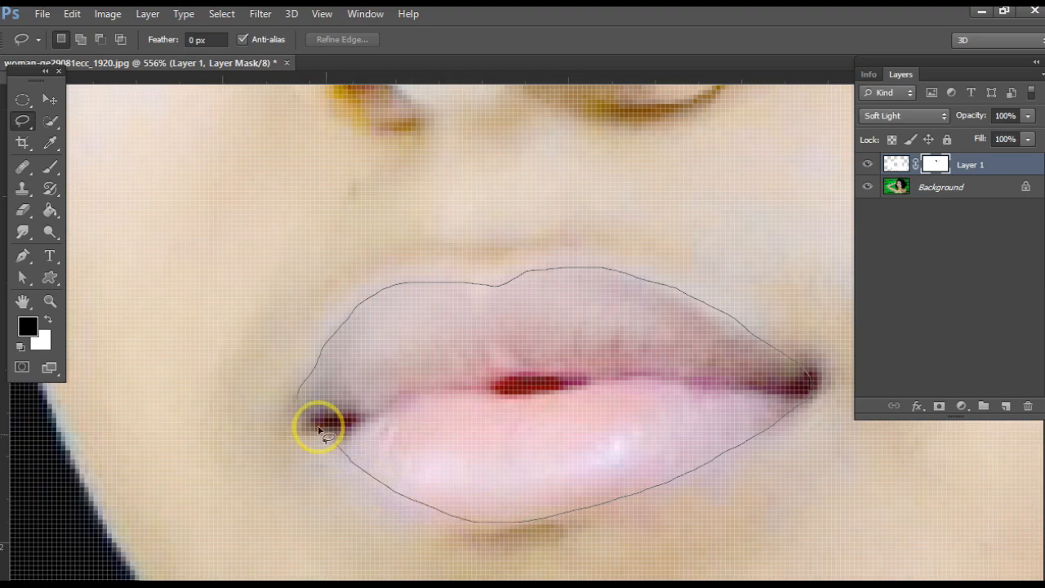
left_click_drag(298, 400, 300, 407)
- Fill the lip selection with pink (ff0078) on a new layer and clear the selection
scroll(478, 411, "down", 6)
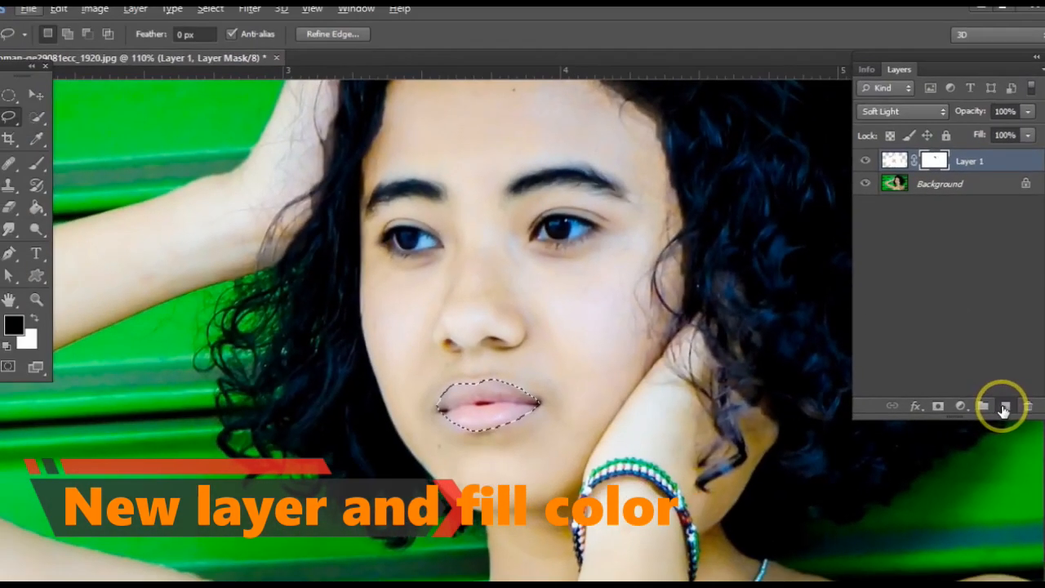
left_click(880, 300)
left_click(27, 326)
left_click(884, 123)
left_click(864, 107)
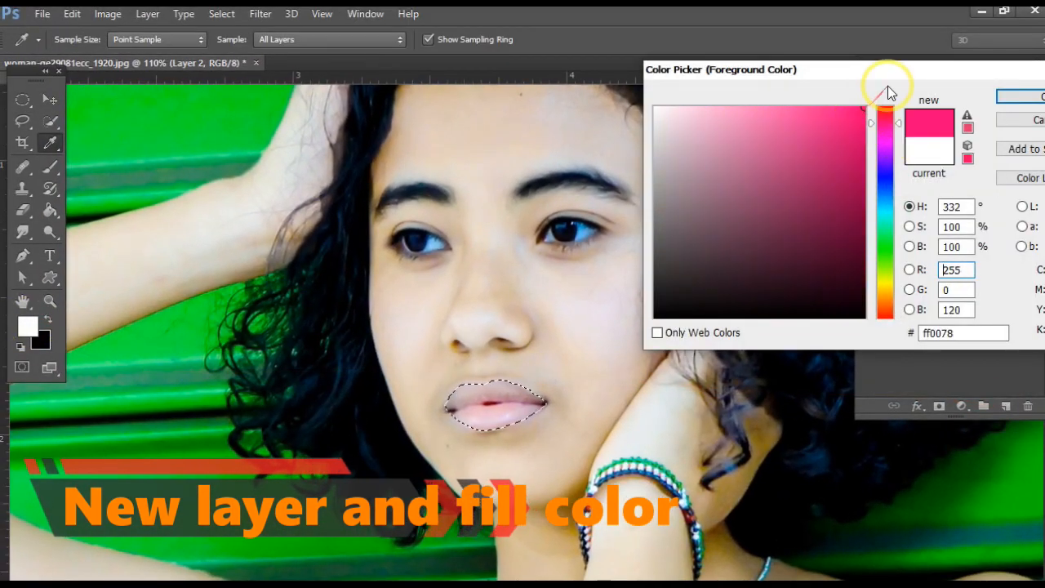
left_click(1028, 100)
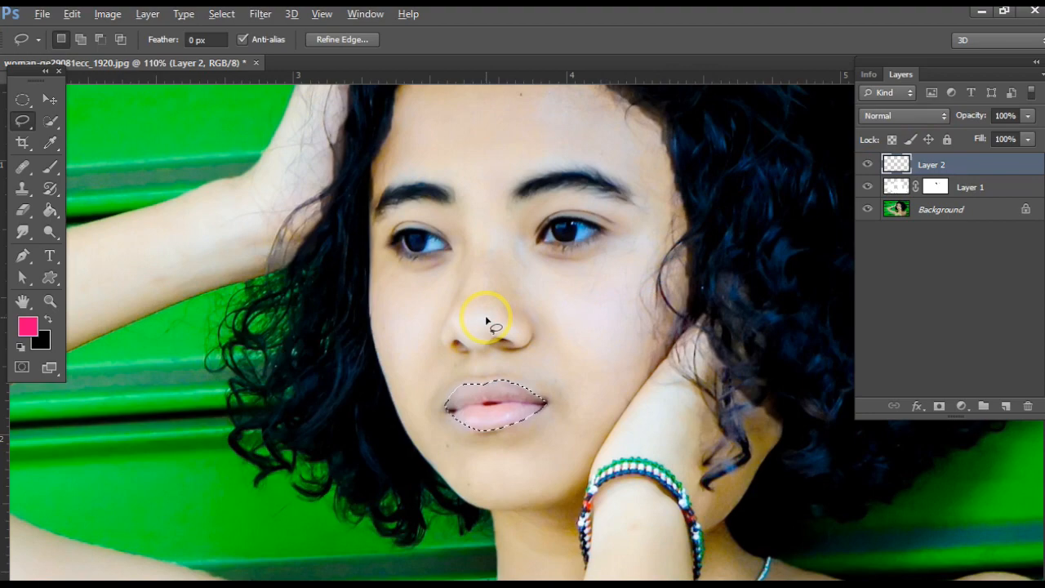
key("alt+BackSpace")
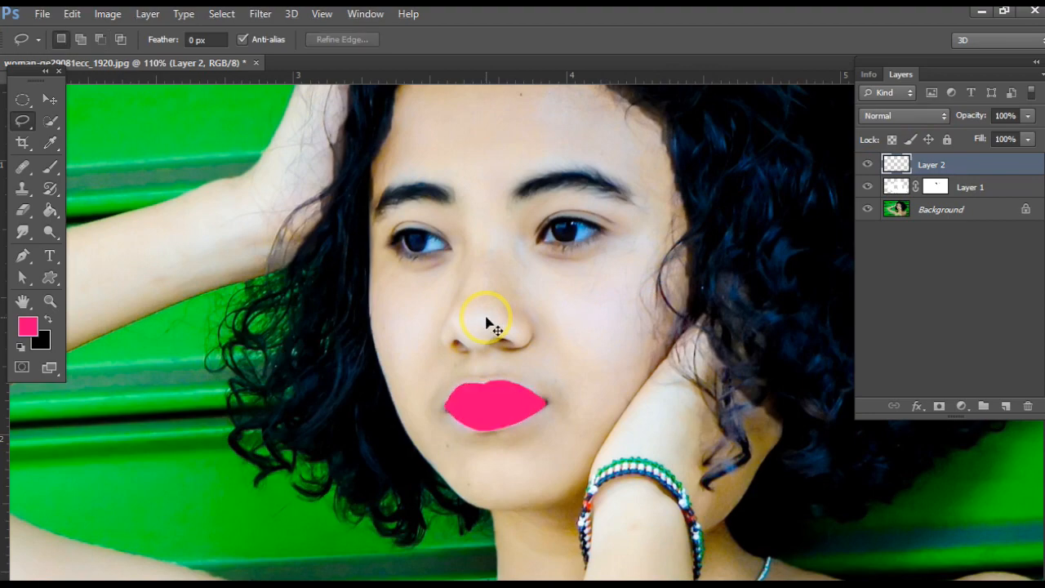
- Warp the pink lip shape so its edges reach both corners of the mouth, and apply the transform
scroll(531, 412, "up", 6)
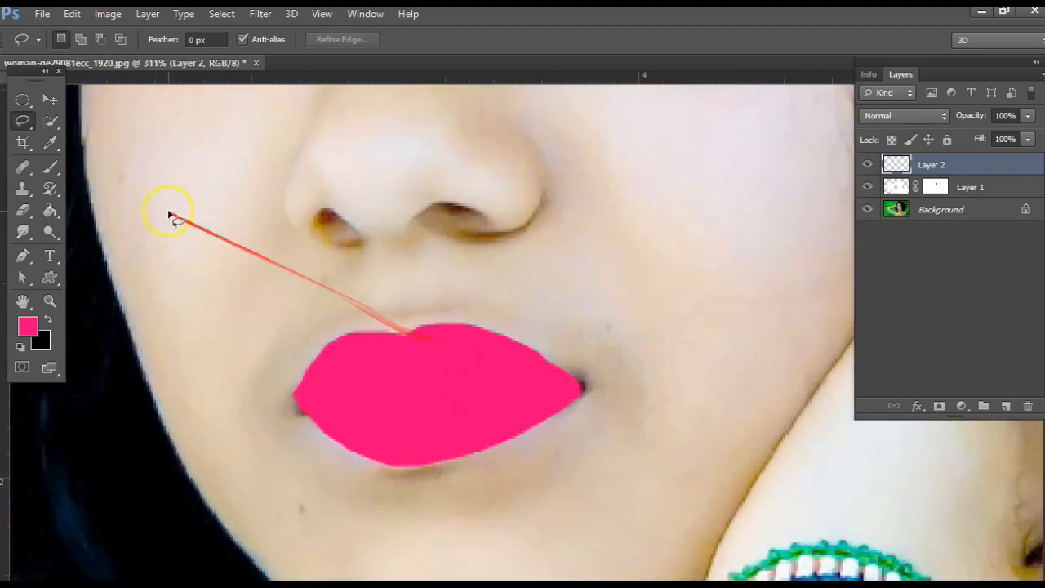
left_click(50, 99)
key("ctrl+t")
right_click(423, 362)
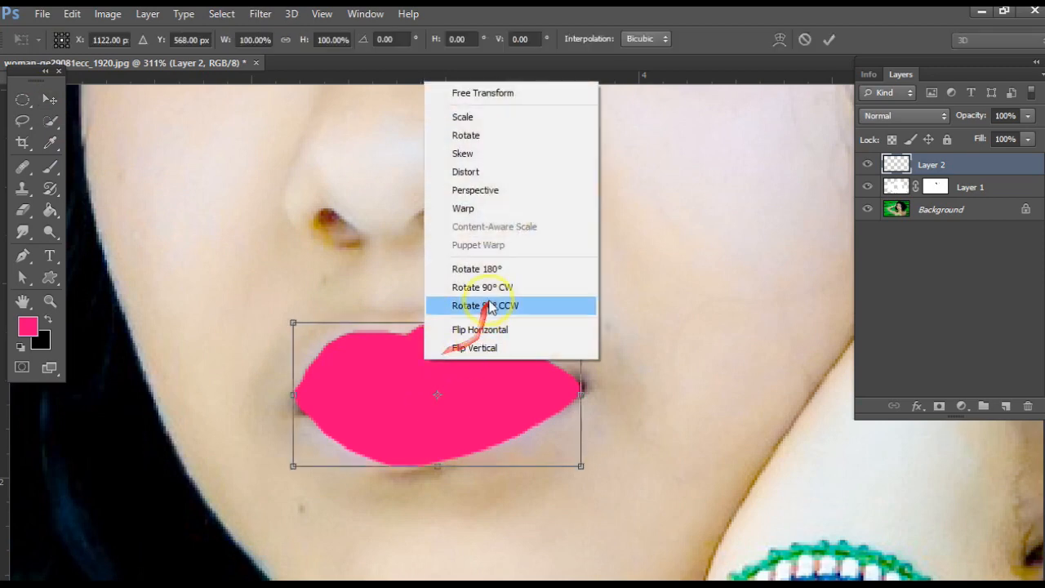
left_click(493, 208)
left_click_drag(589, 373, 595, 368)
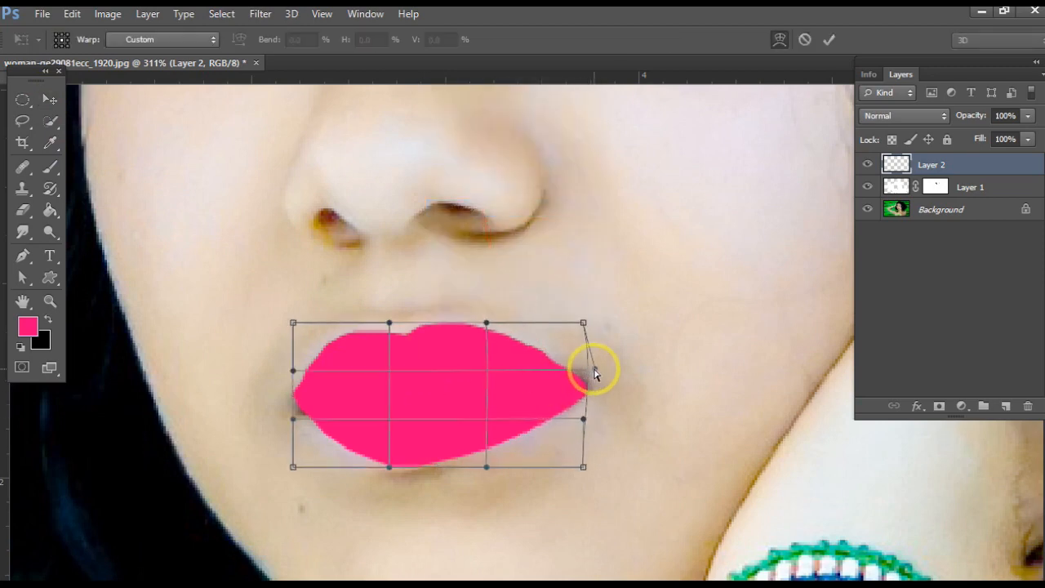
left_click_drag(583, 463, 584, 454)
left_click_drag(289, 431, 289, 388)
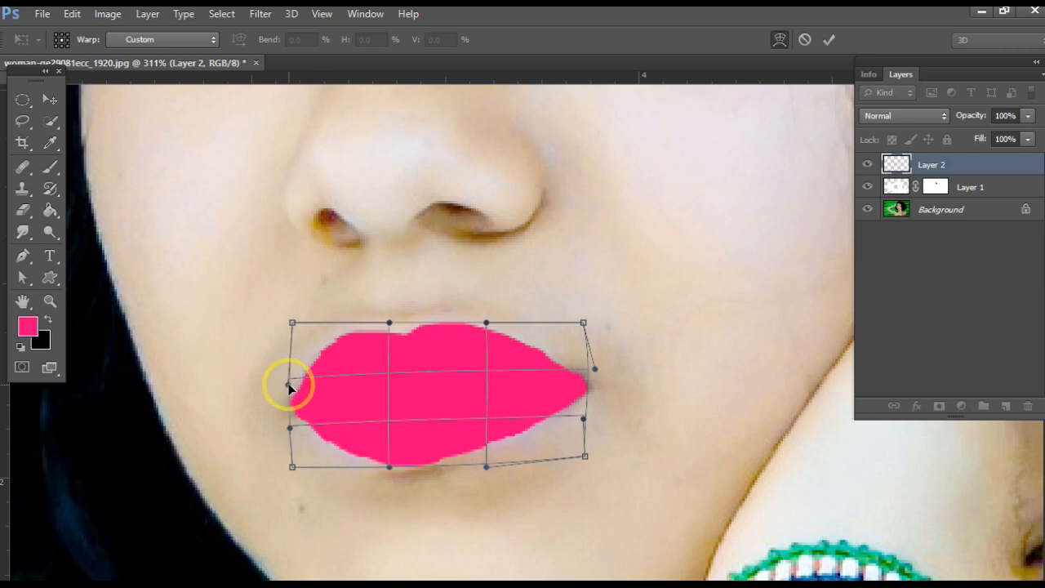
left_click(829, 39)
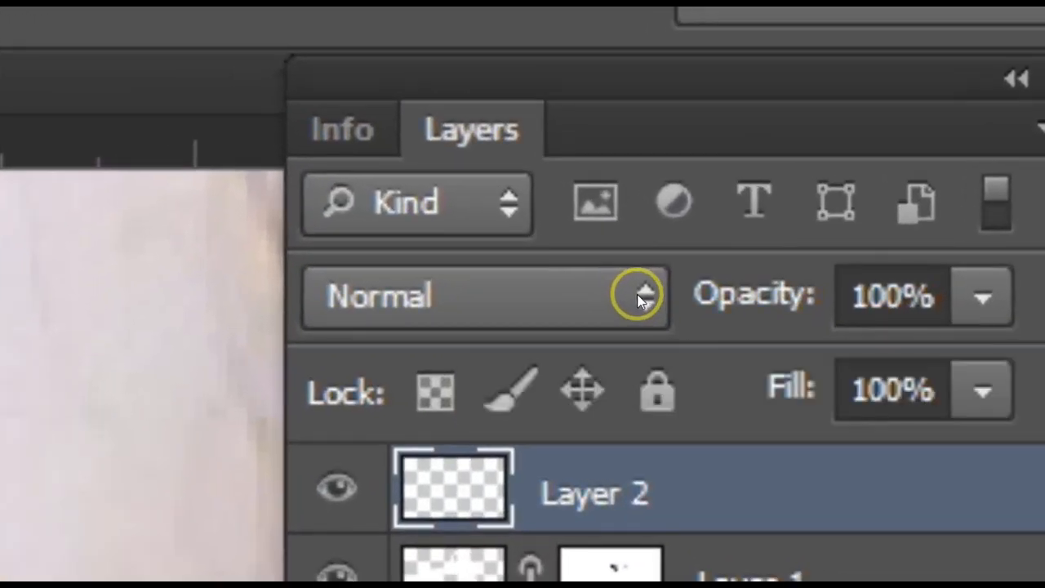
- Set the pink lip layer's blend mode to Soft Light
left_click(943, 115)
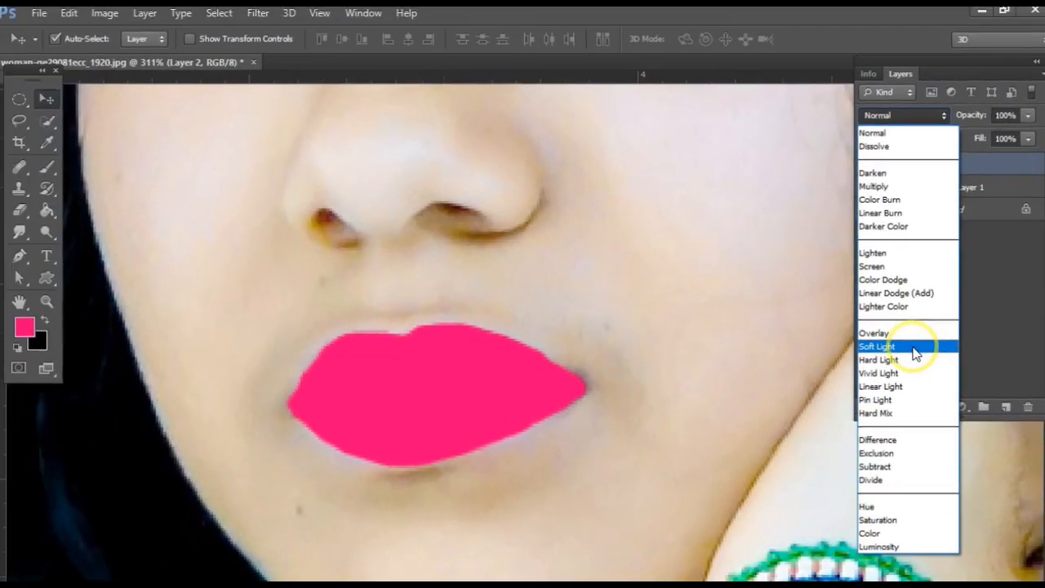
left_click(914, 347)
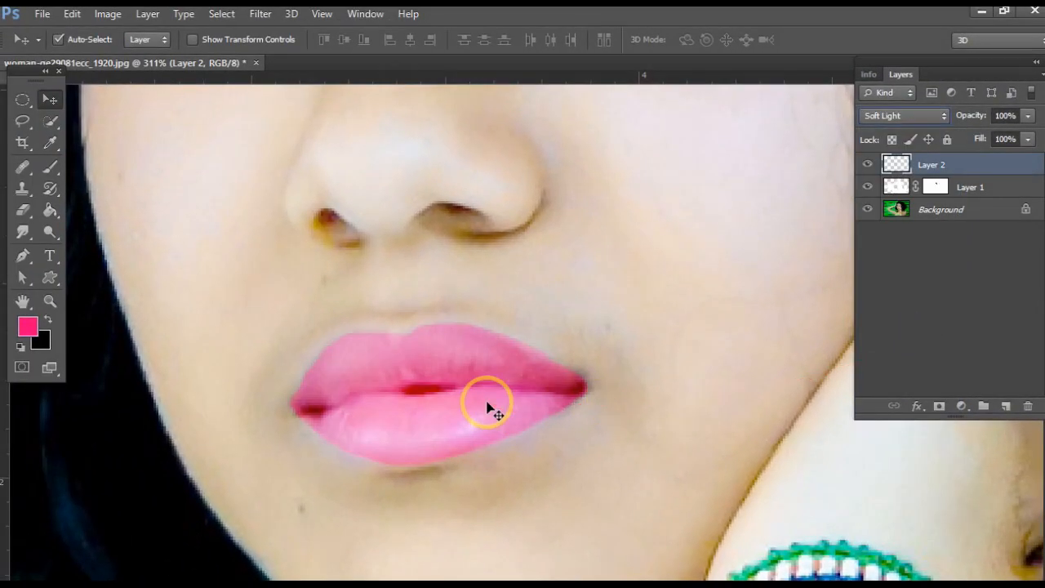
- Add a layer mask to the pink lip layer and paint black around the lip edges with a size 25 brush to soften them
left_click(938, 406)
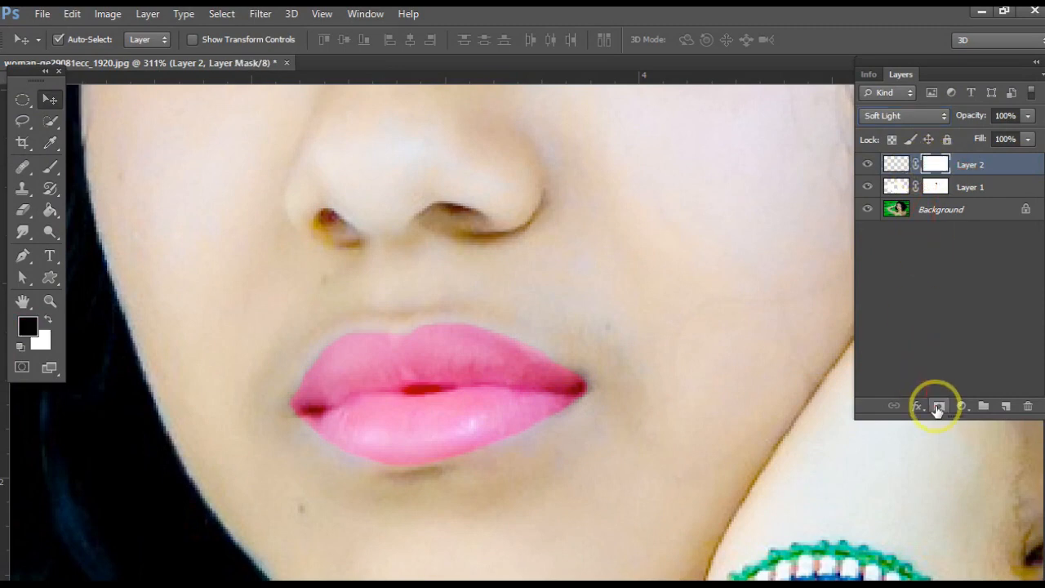
scroll(418, 408, "up", 2)
left_click(51, 166)
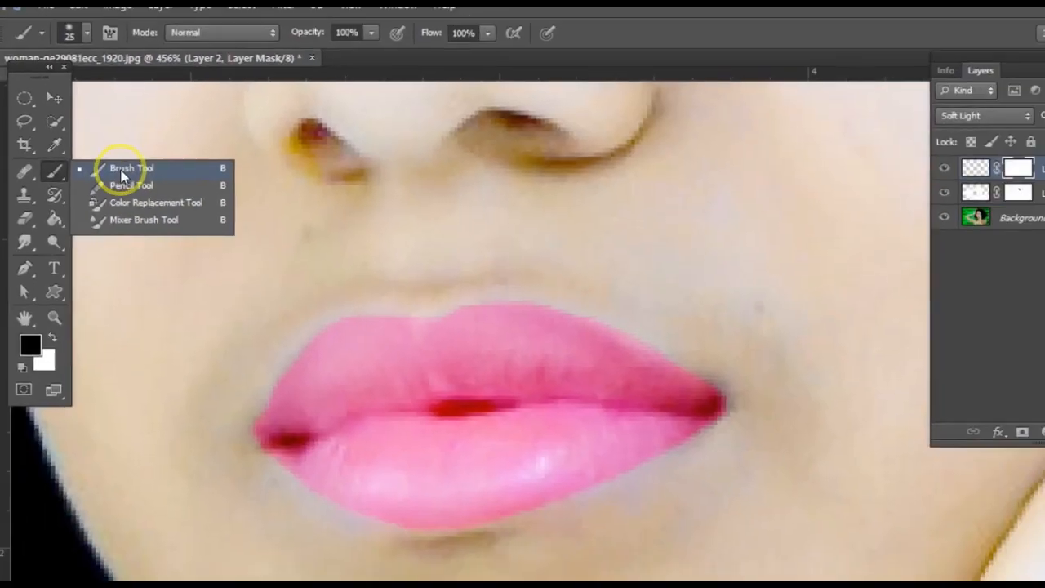
left_click(116, 168)
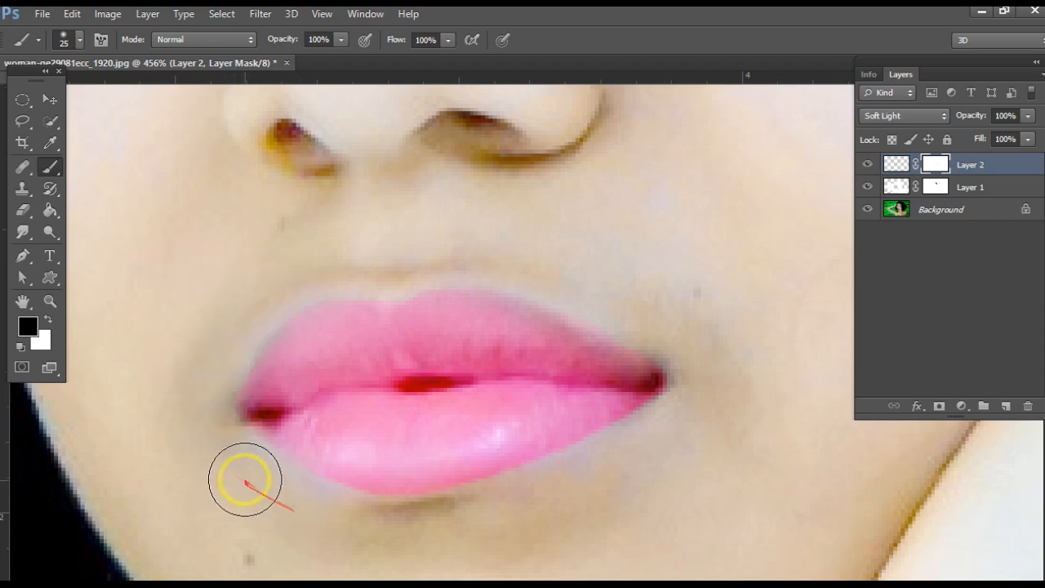
mouse_move(359, 525)
left_mouse_down()
mouse_move(456, 544)
mouse_move(398, 529)
mouse_move(536, 509)
mouse_move(684, 451)
mouse_move(647, 449)
mouse_move(532, 506)
mouse_move(688, 424)
mouse_move(695, 349)
mouse_move(599, 287)
mouse_move(725, 375)
mouse_move(529, 239)
mouse_move(551, 264)
mouse_move(442, 247)
mouse_move(283, 276)
mouse_move(291, 270)
mouse_move(233, 293)
mouse_move(182, 346)
mouse_move(206, 367)
mouse_move(325, 405)
mouse_move(550, 428)
left_mouse_up()
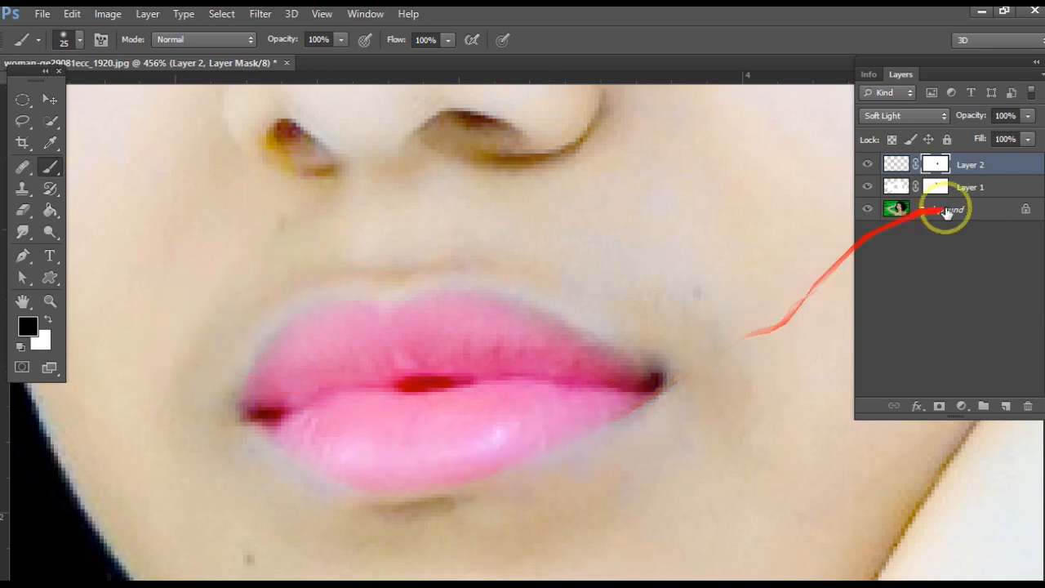
- In the lip layer's Blending Options, split the Underlying Layer highlight slider to 168 / 224 and apply it
left_click(916, 406)
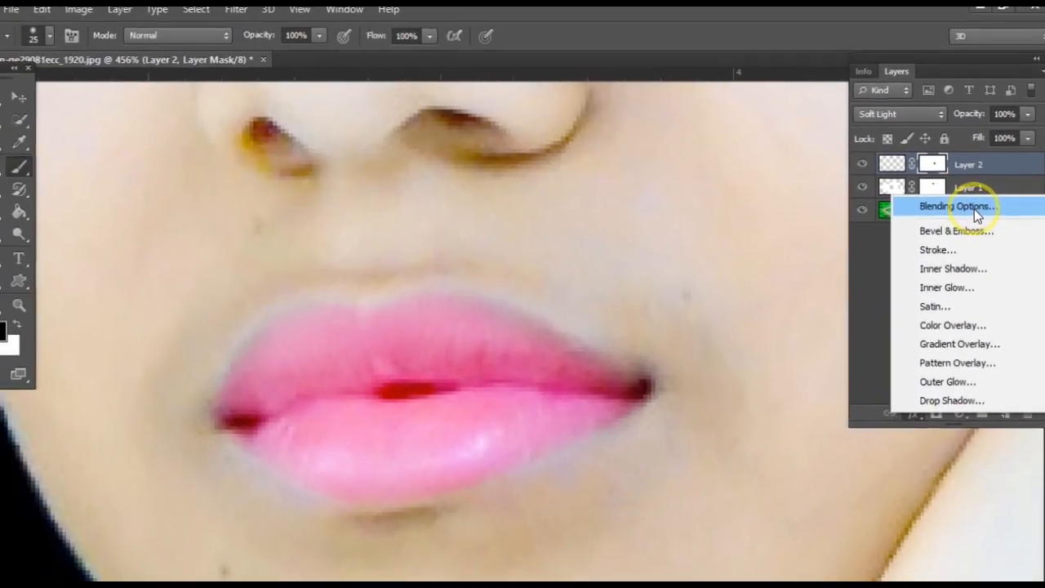
left_click(974, 209)
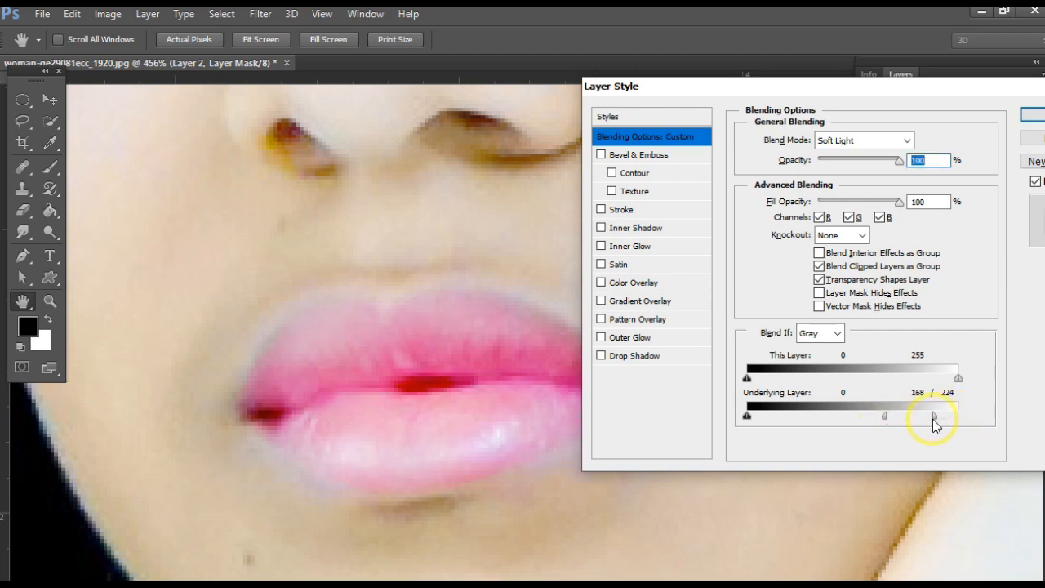
left_click(1034, 121)
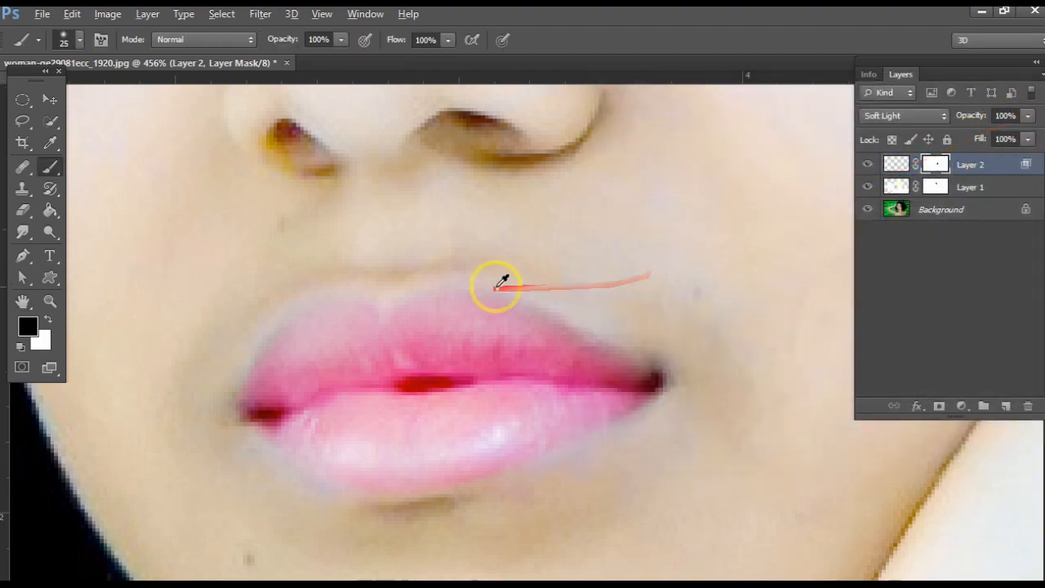
- Duplicate Layer 1 as Layer 1 copy and lower the copy's fill
scroll(502, 283, "down", 2)
scroll(505, 283, "down", 6)
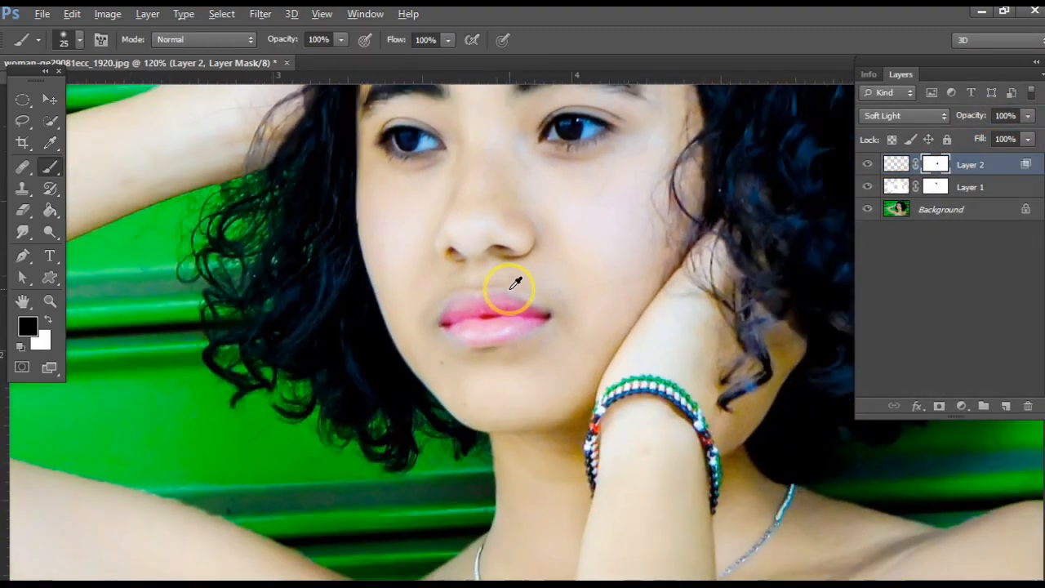
scroll(515, 283, "down", 4)
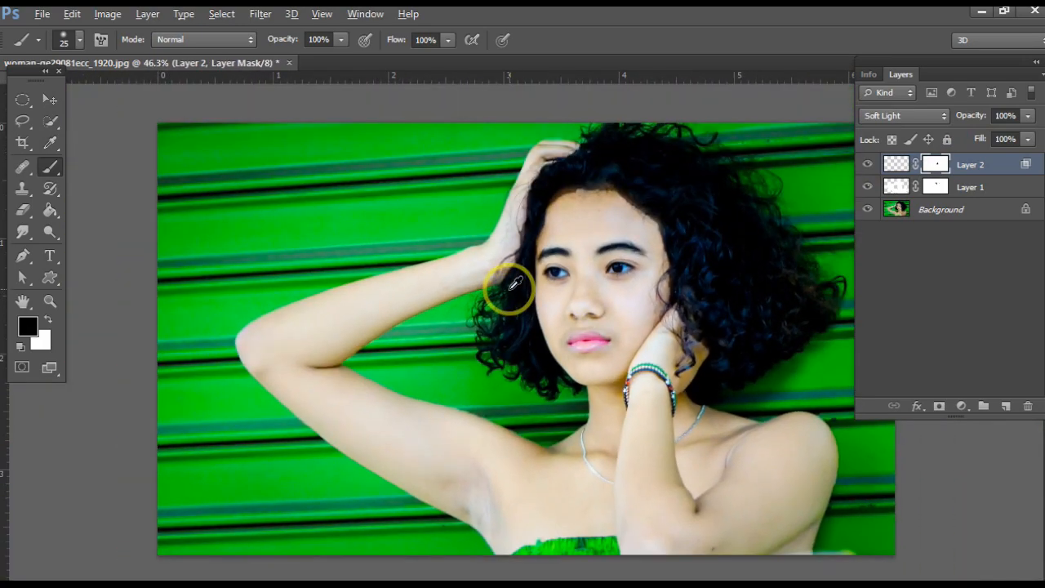
left_click(972, 186)
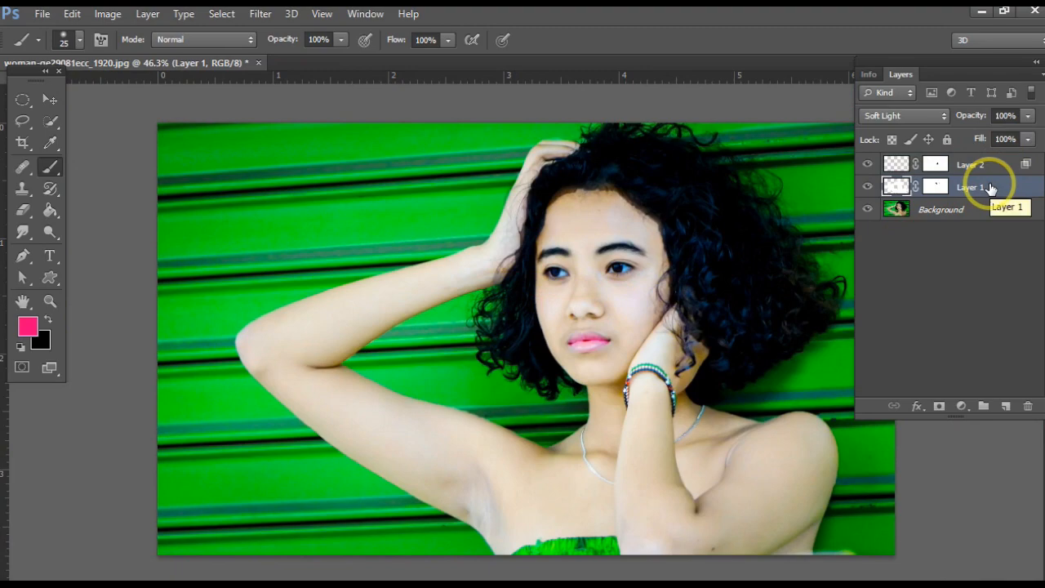
right_click(989, 188)
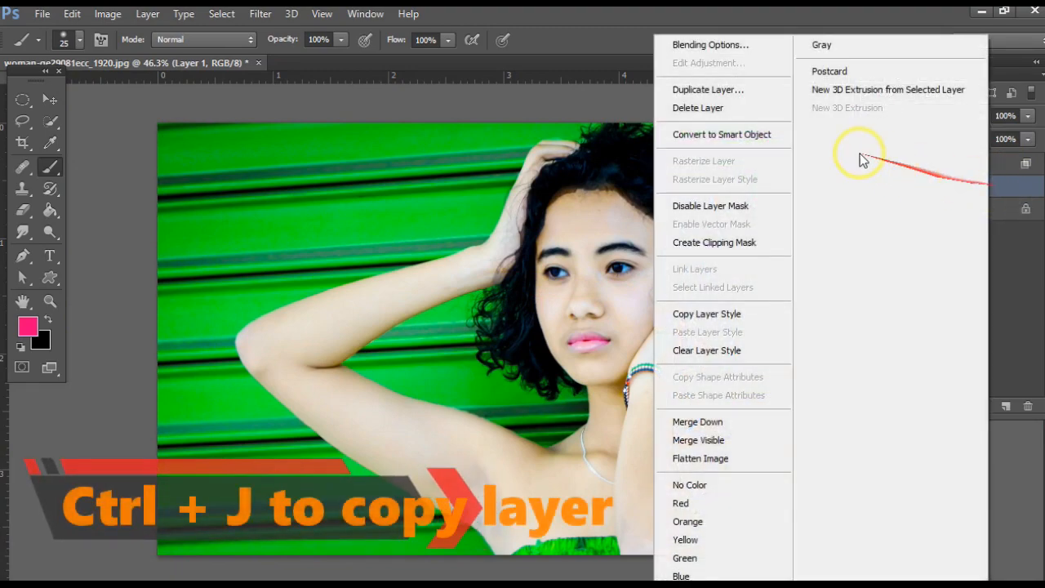
left_click(723, 91)
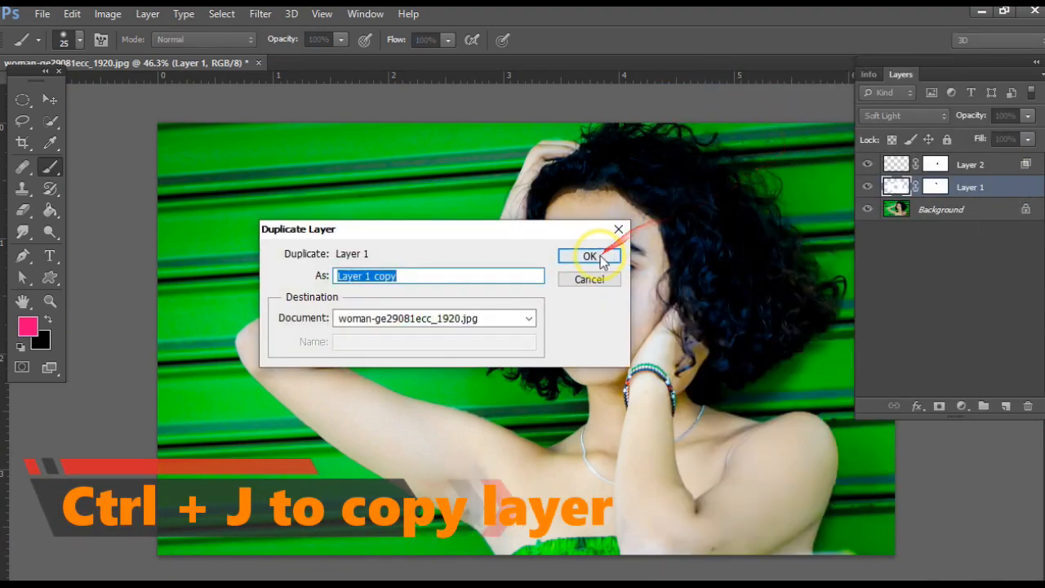
left_click(592, 258)
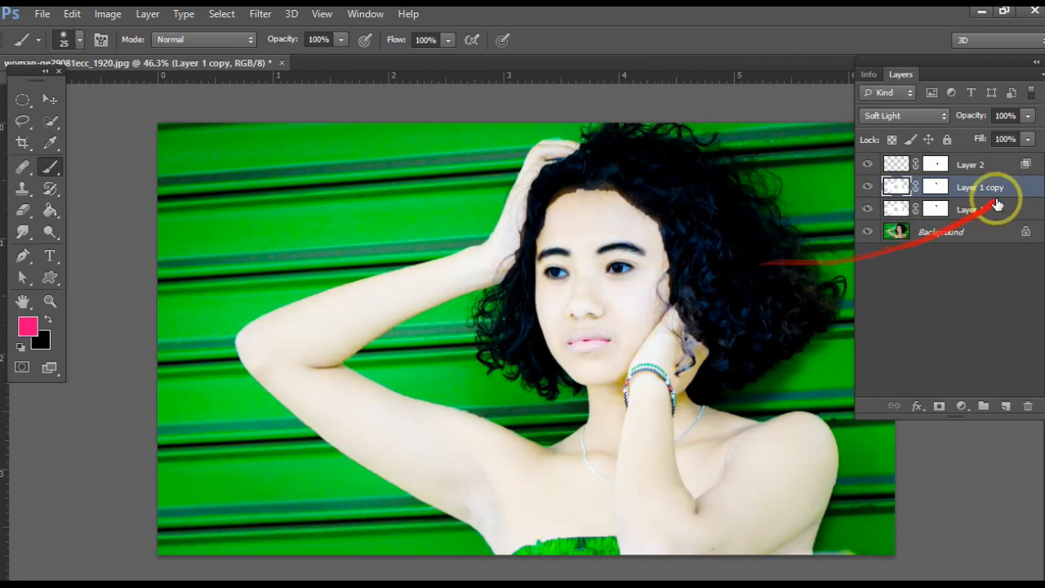
left_click_drag(1028, 139, 961, 144)
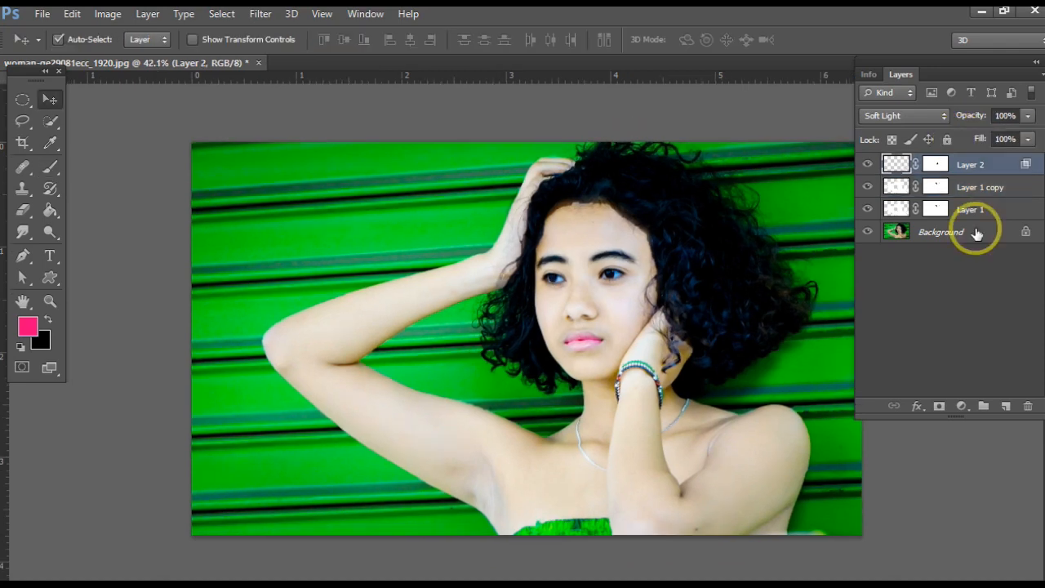
- Select all layers from Layer 2 down to Background and merge them into one layer
left_click(974, 214, "shift")
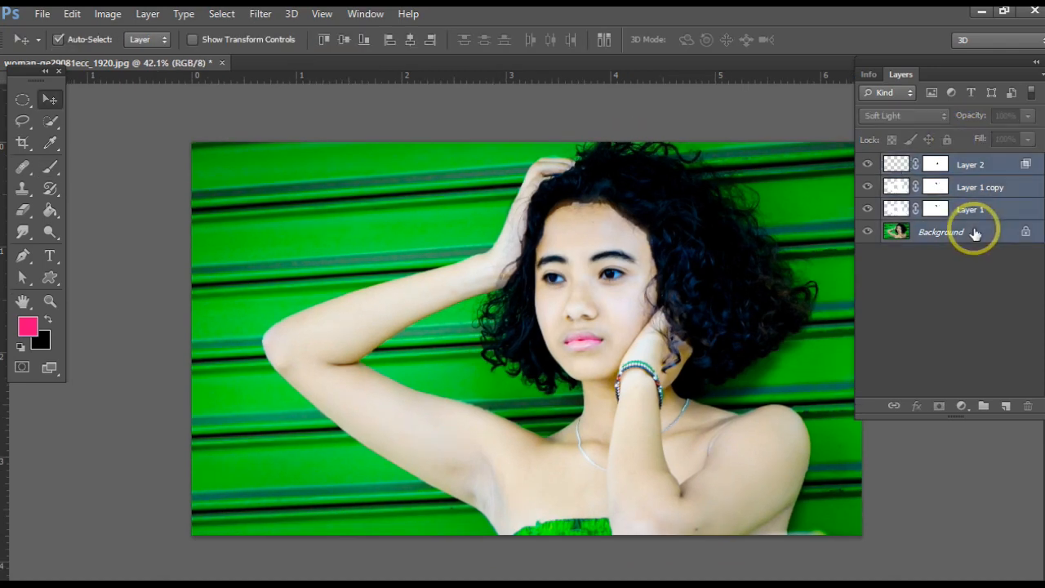
right_click(975, 219)
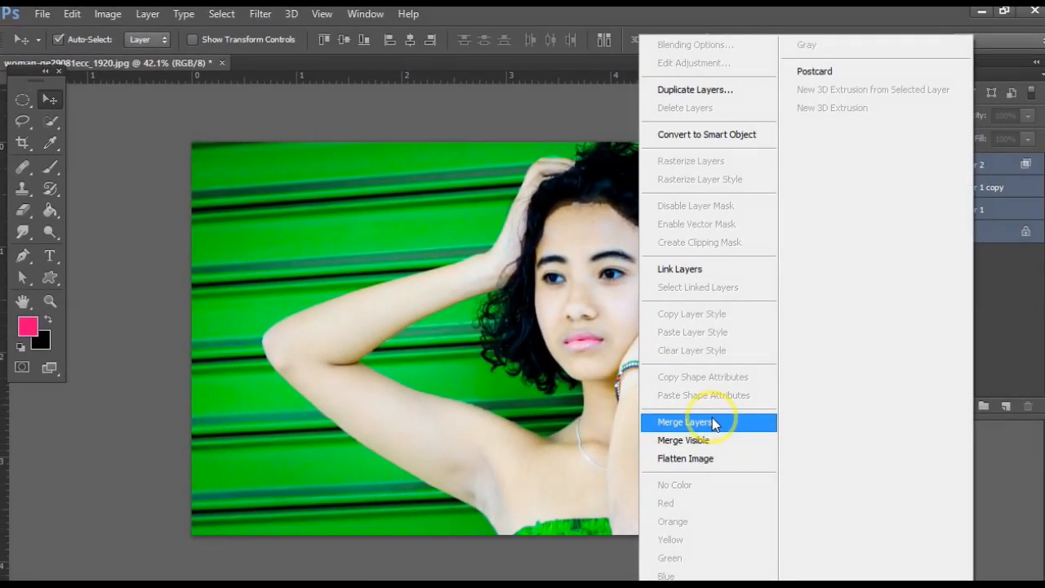
left_click(687, 409)
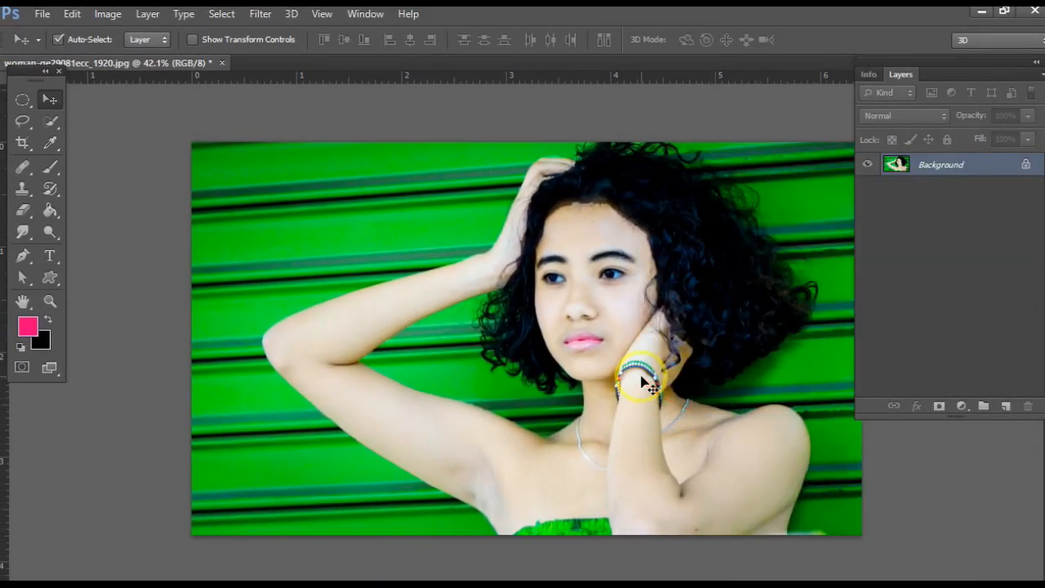
- Apply a Curves adjustment to the Red channel, raising the midpoint to input 125, output 146
left_click(107, 14)
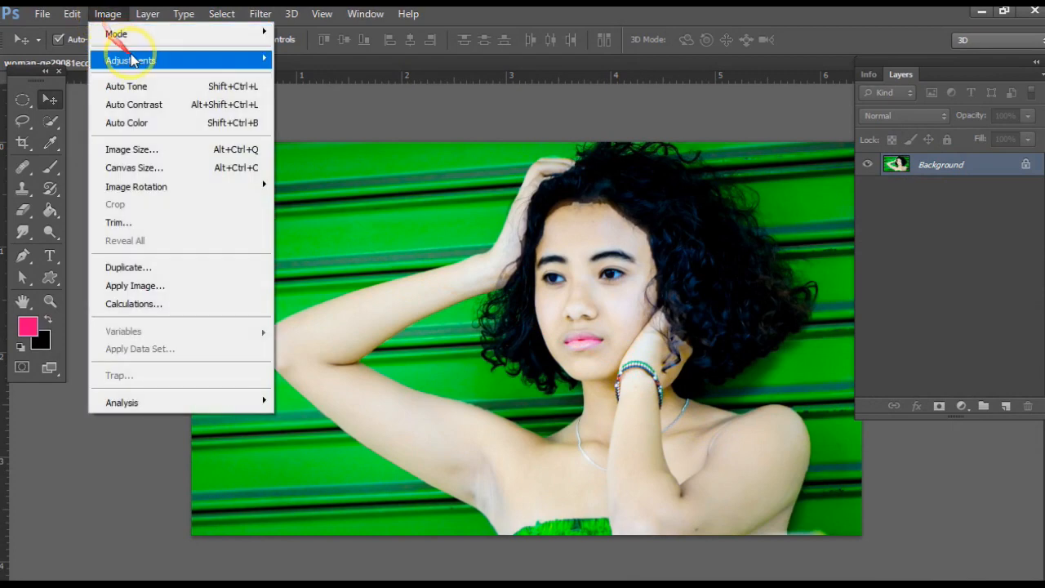
mouse_move(149, 62)
left_click(422, 97)
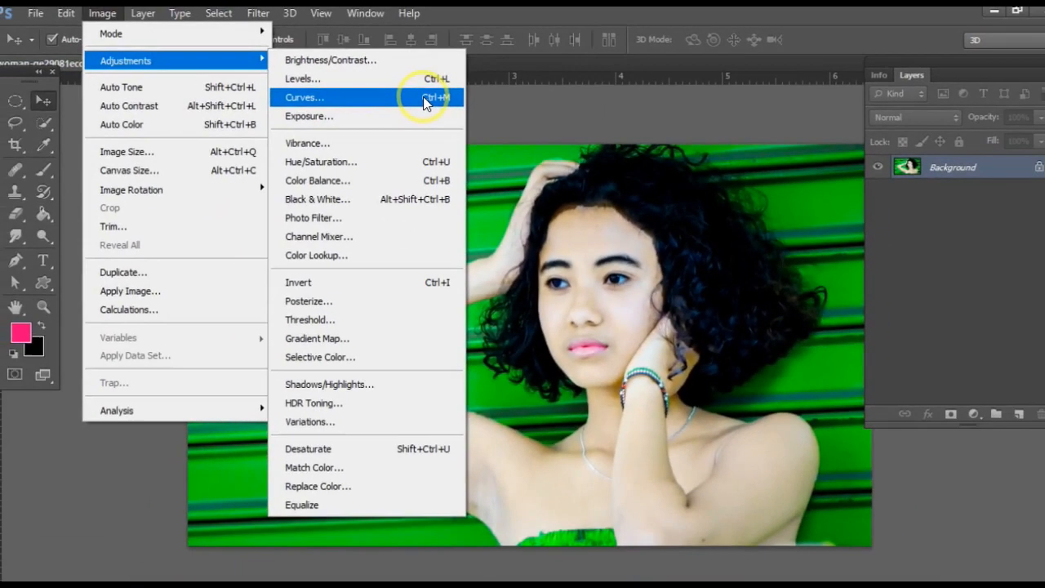
left_click(448, 147)
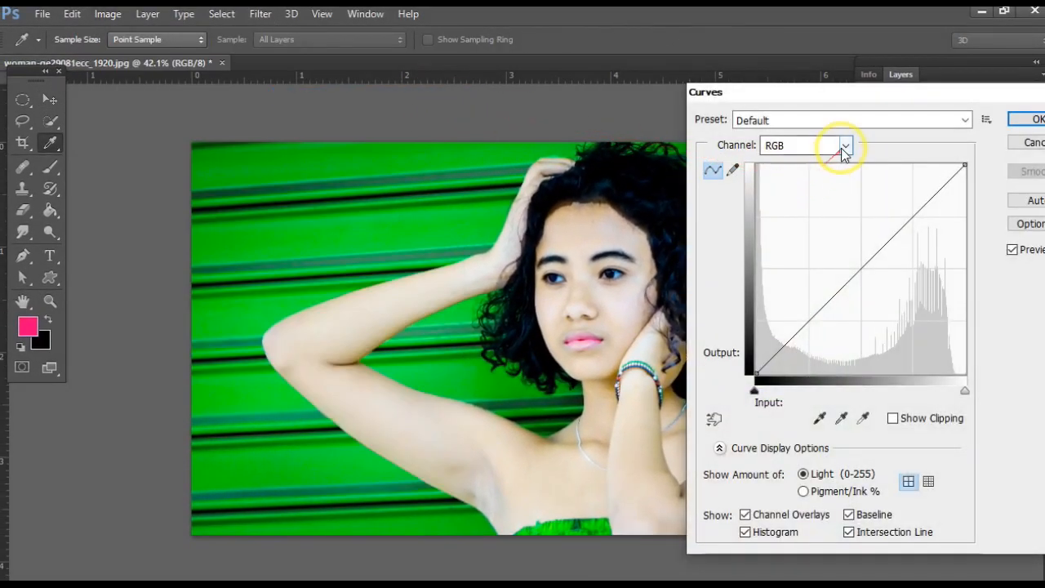
left_click(843, 147)
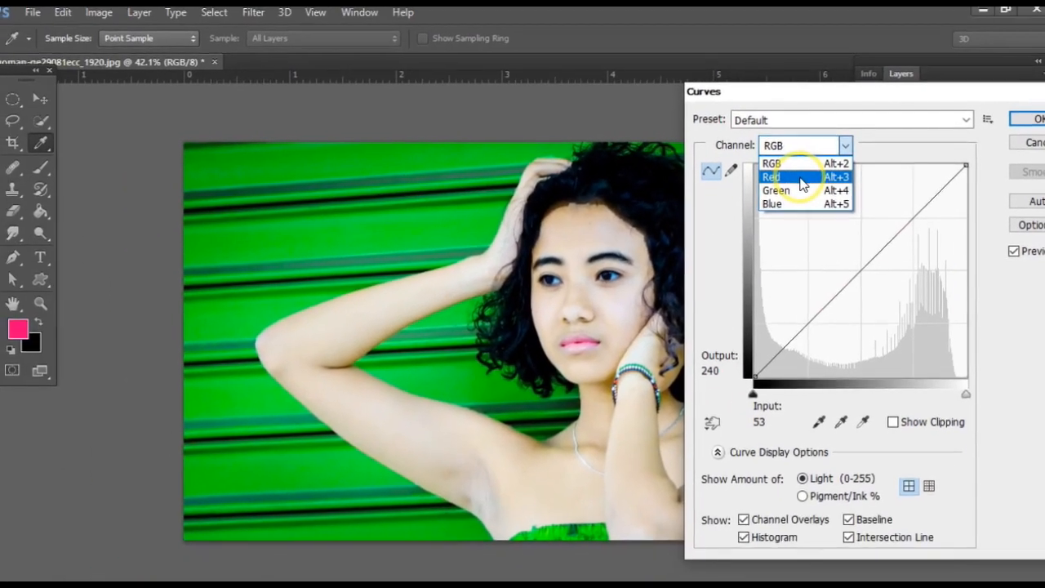
left_click(521, 293)
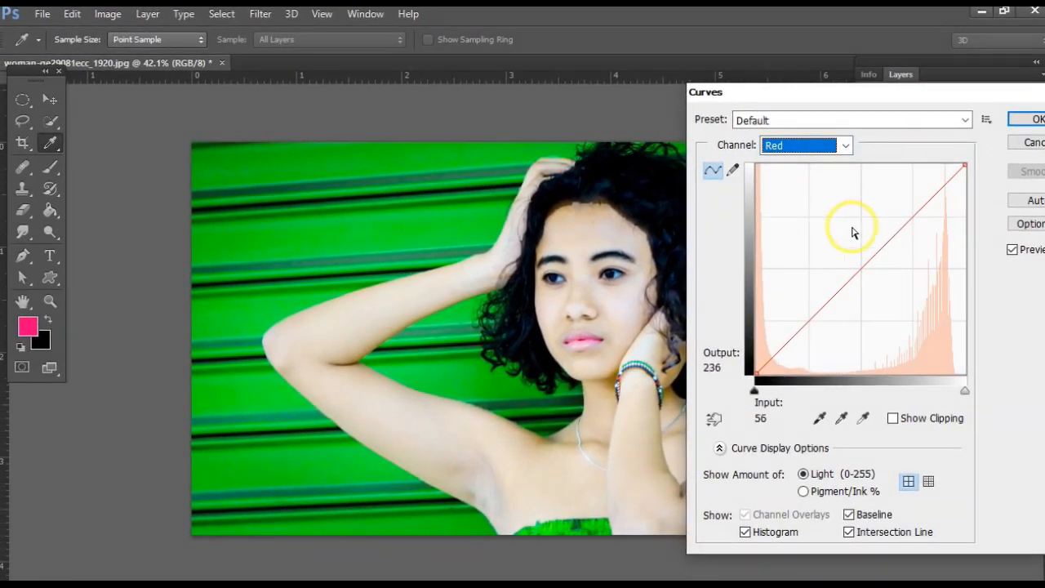
left_click(863, 262)
left_click_drag(862, 262, 858, 254)
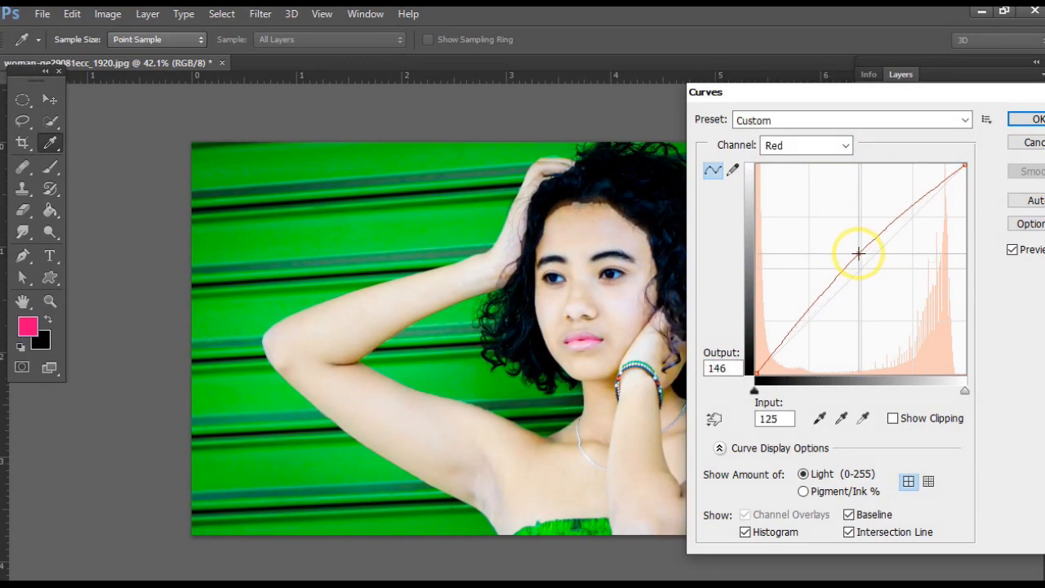
left_click(1030, 118)
key("v")
scroll(606, 303, "down", 7)
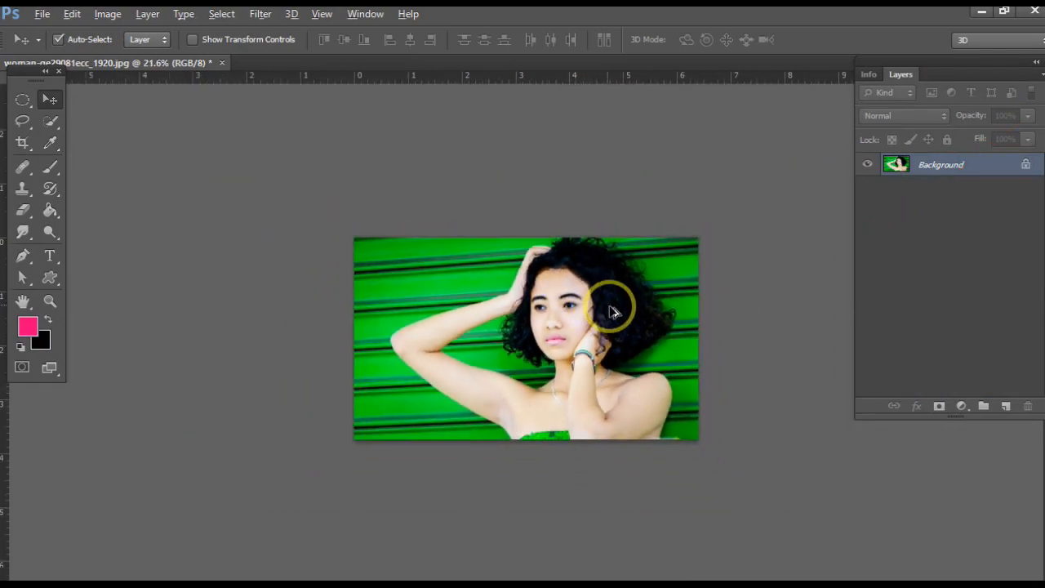
scroll(619, 313, "up", 7)
scroll(619, 314, "up", 5)
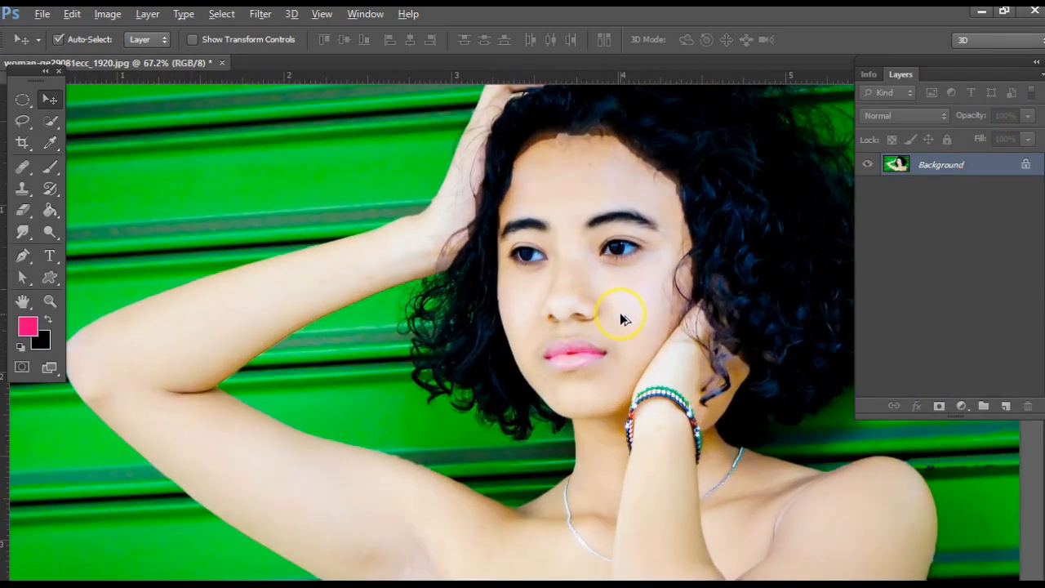
scroll(620, 313, "down", 7)
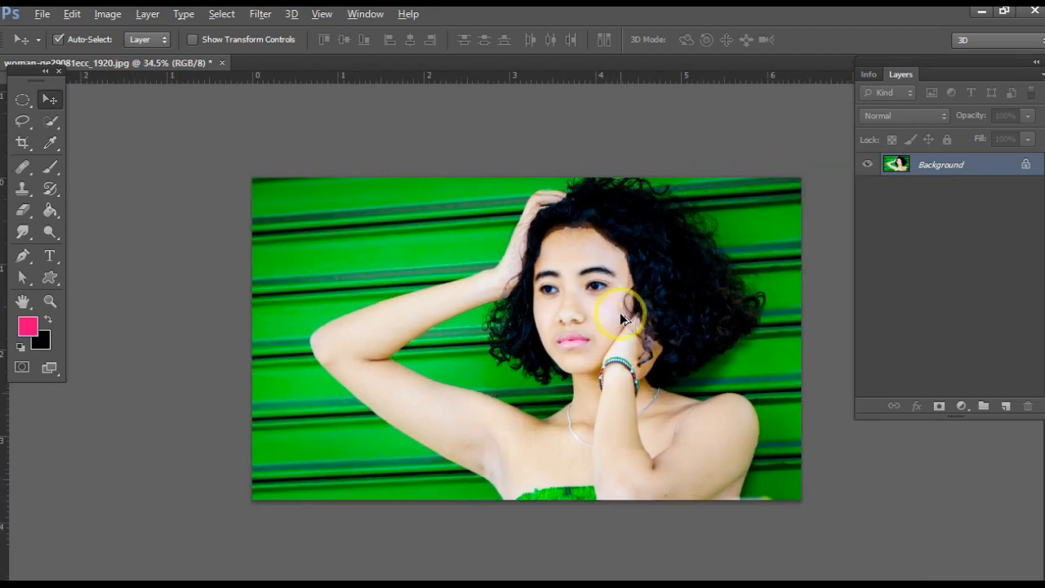